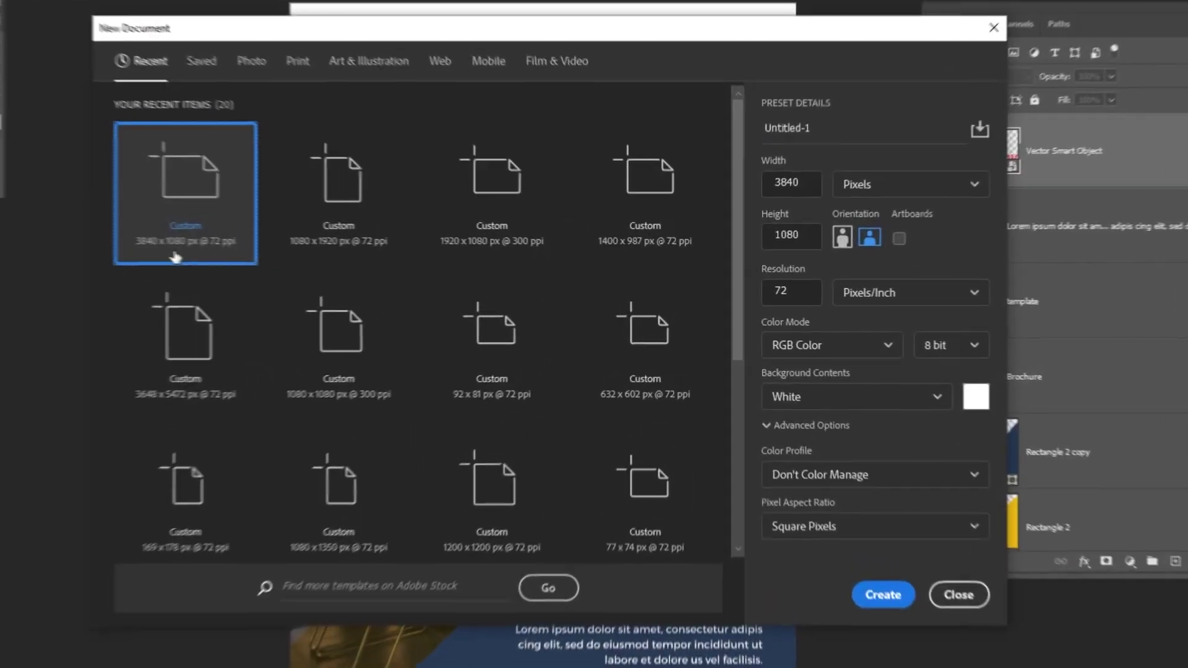
# Step: Create a 15 × 21 cm document at 300 ppi in CMYK, using centimetre units
pyautogui.click(856, 184)
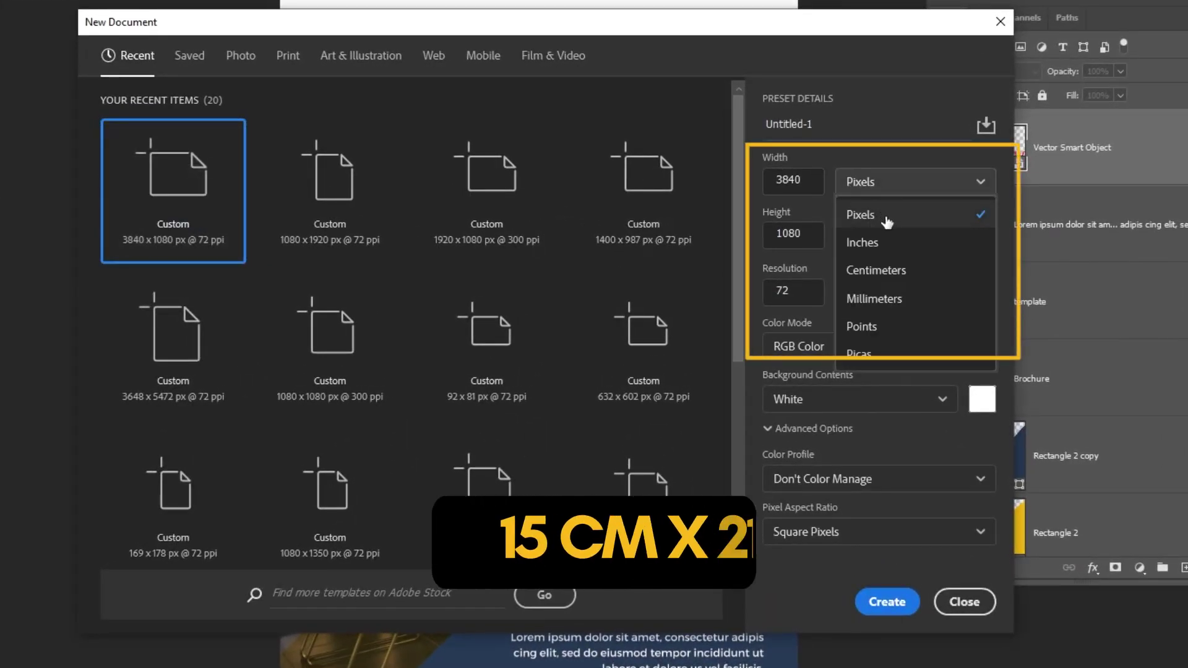
pyautogui.click(877, 270)
pyautogui.doubleClick(797, 180)
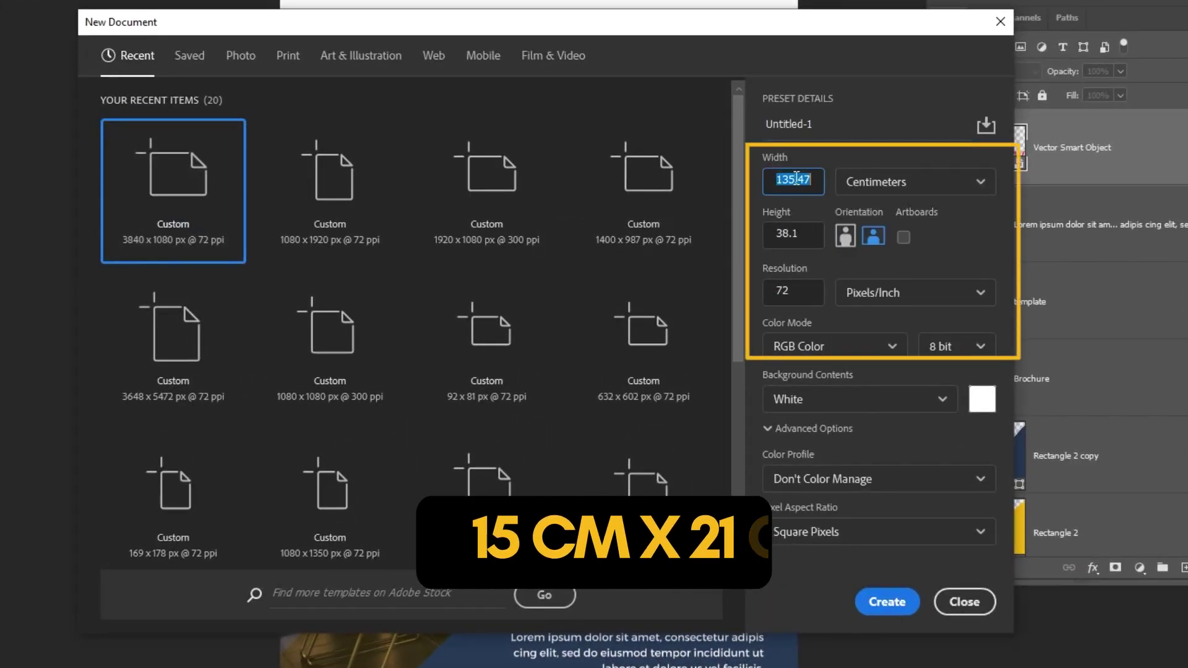
pyautogui.write('15')
pyautogui.press('Tab')
pyautogui.write('2')
pyautogui.write('21')
pyautogui.press('Tab')
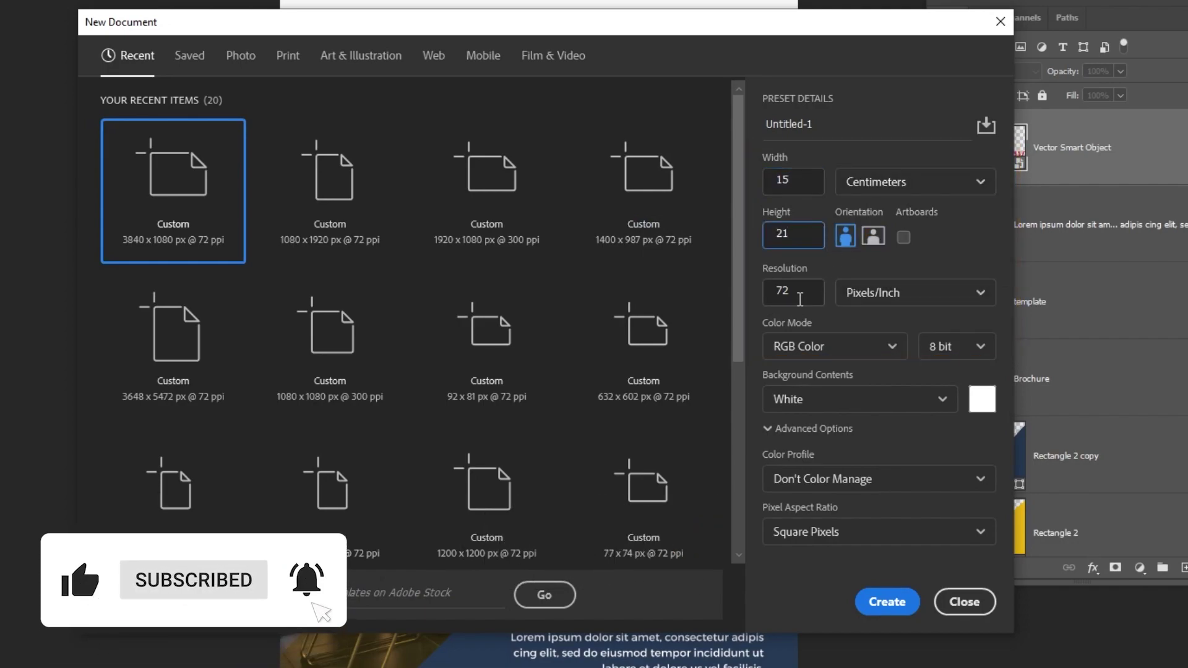
pyautogui.write('300')
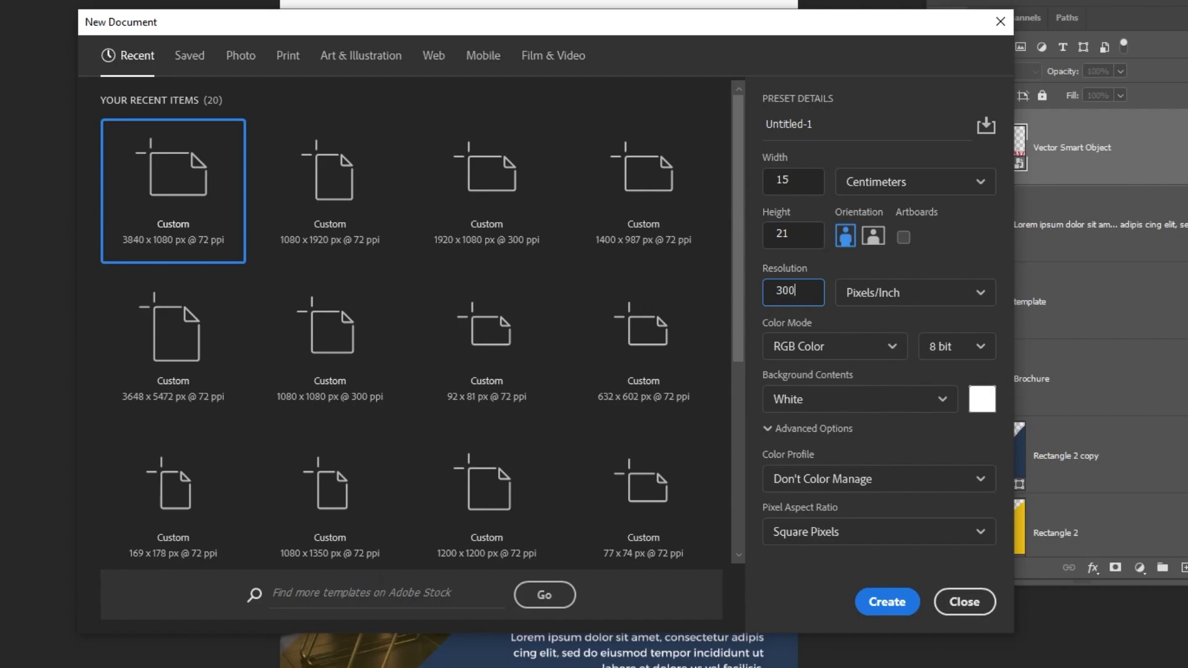
pyautogui.click(817, 353)
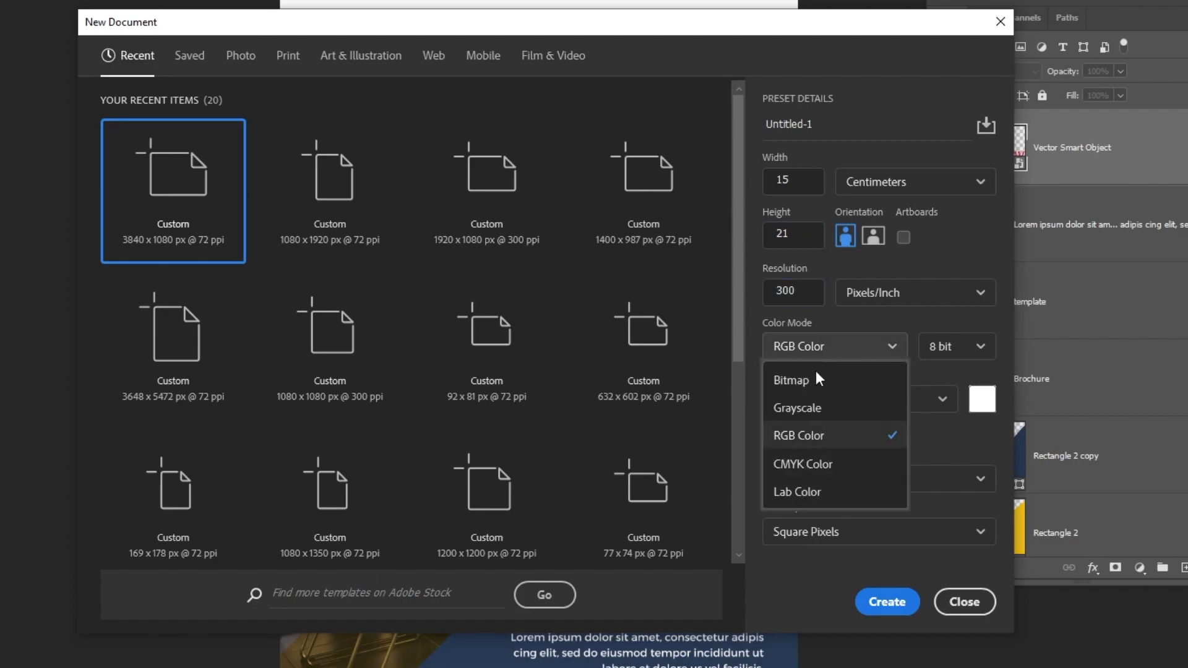
pyautogui.click(828, 461)
pyautogui.click(917, 602)
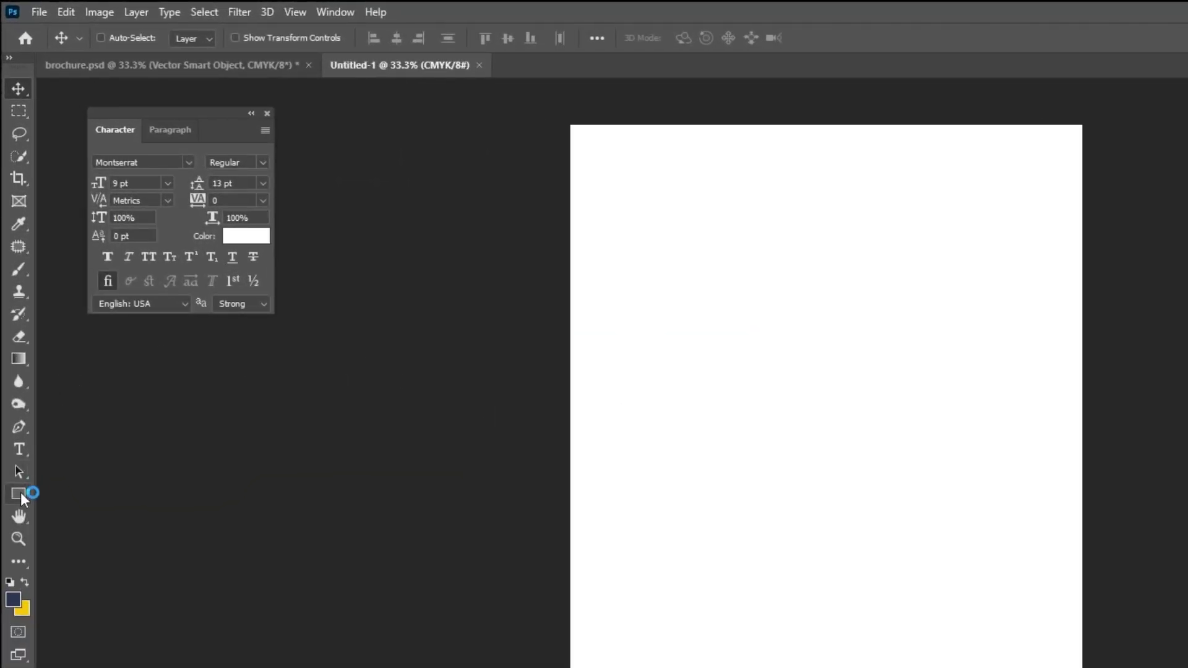
# Step: Draw a mid-page rectangle filled with the navy recent swatch and verify its values
pyautogui.click(21, 493)
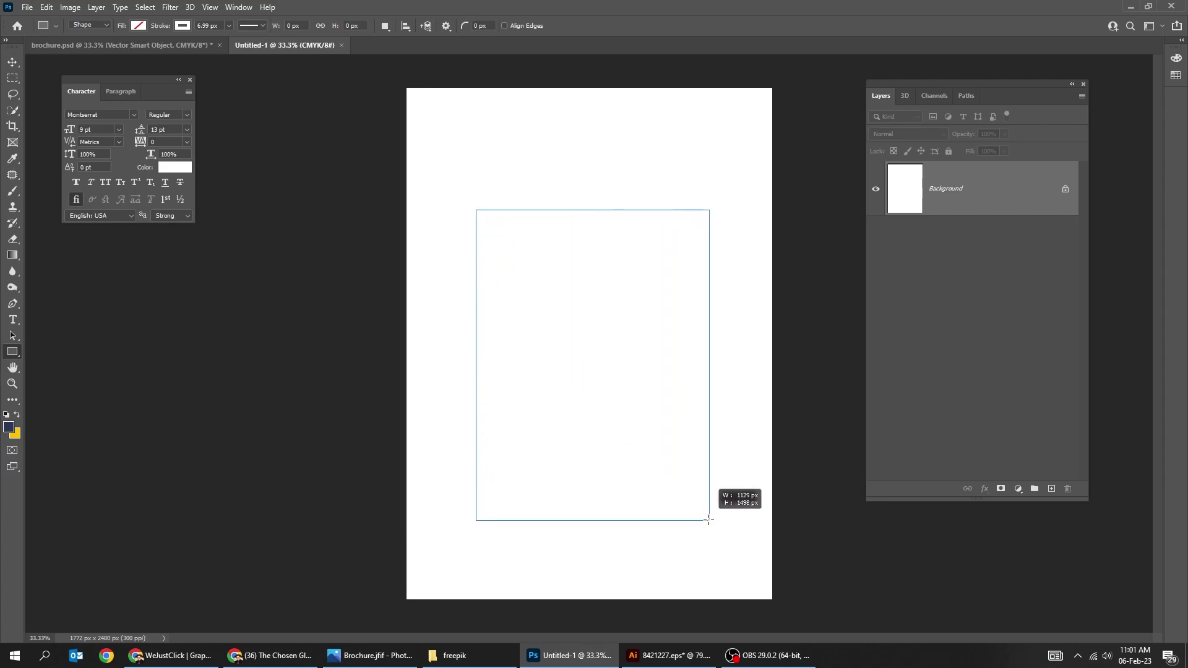
pyautogui.moveTo(526, 307); pyautogui.dragTo(741, 556)
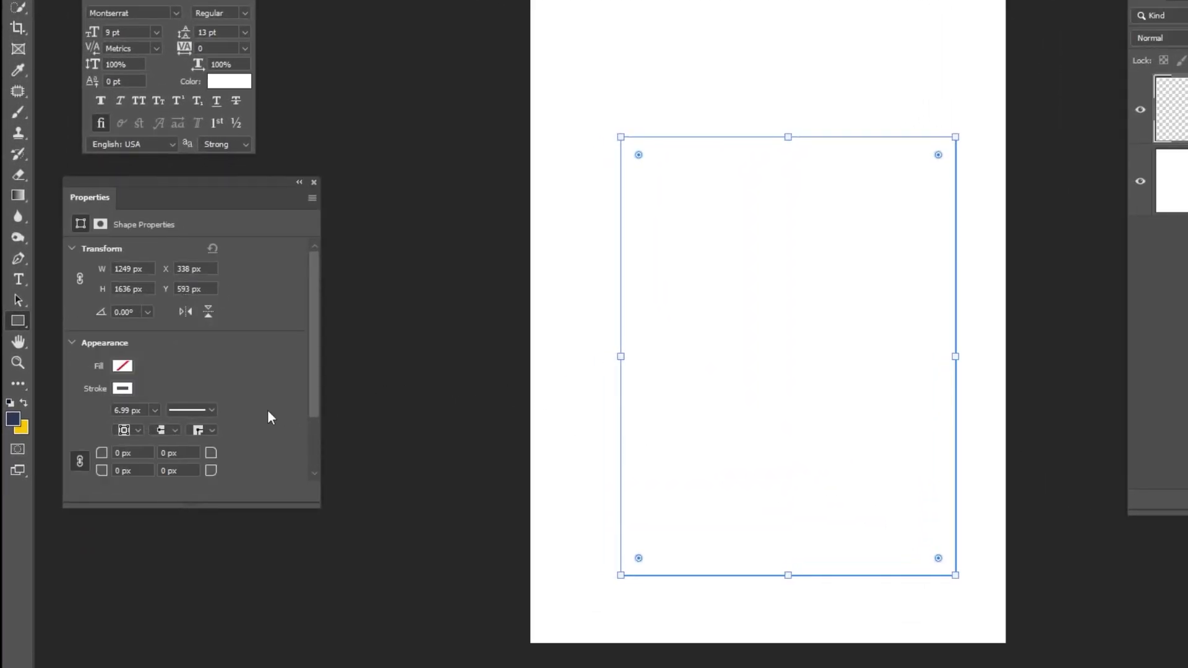
pyautogui.click(121, 390)
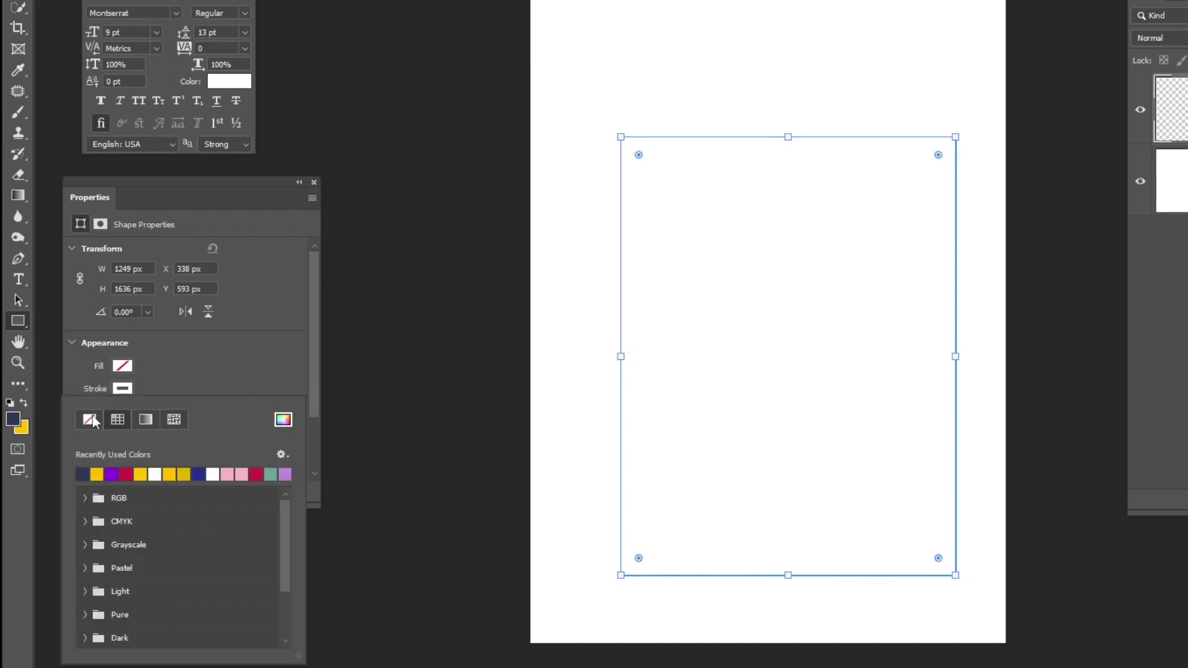
pyautogui.click(124, 367)
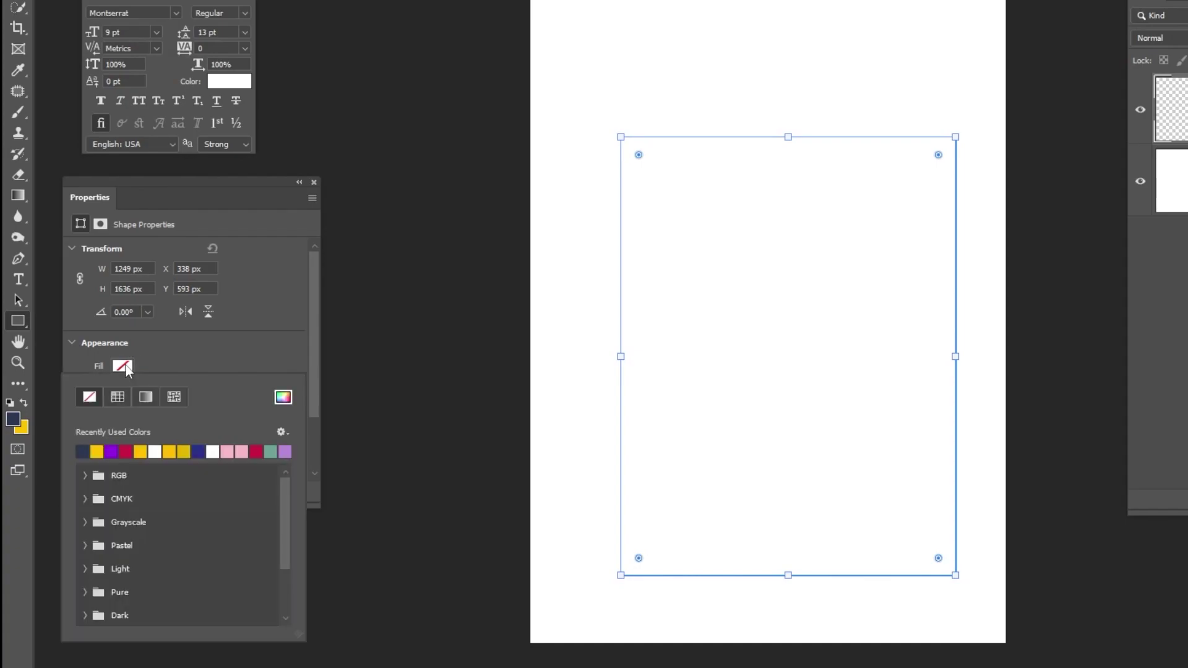
pyautogui.click(83, 451)
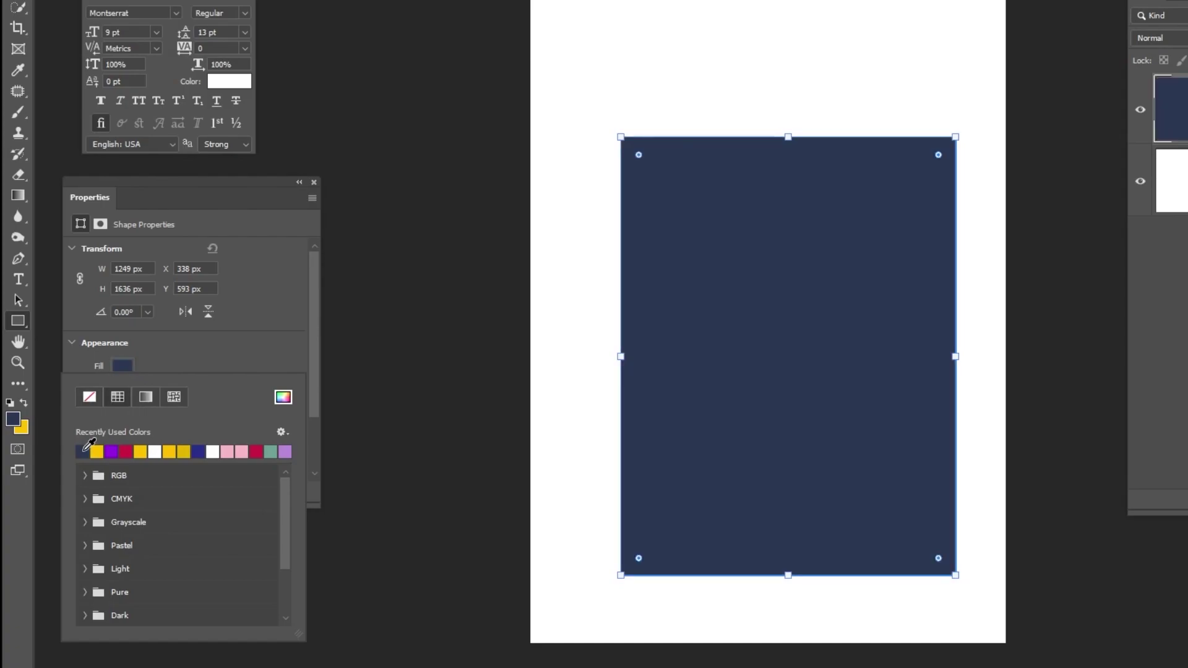
pyautogui.click(14, 419)
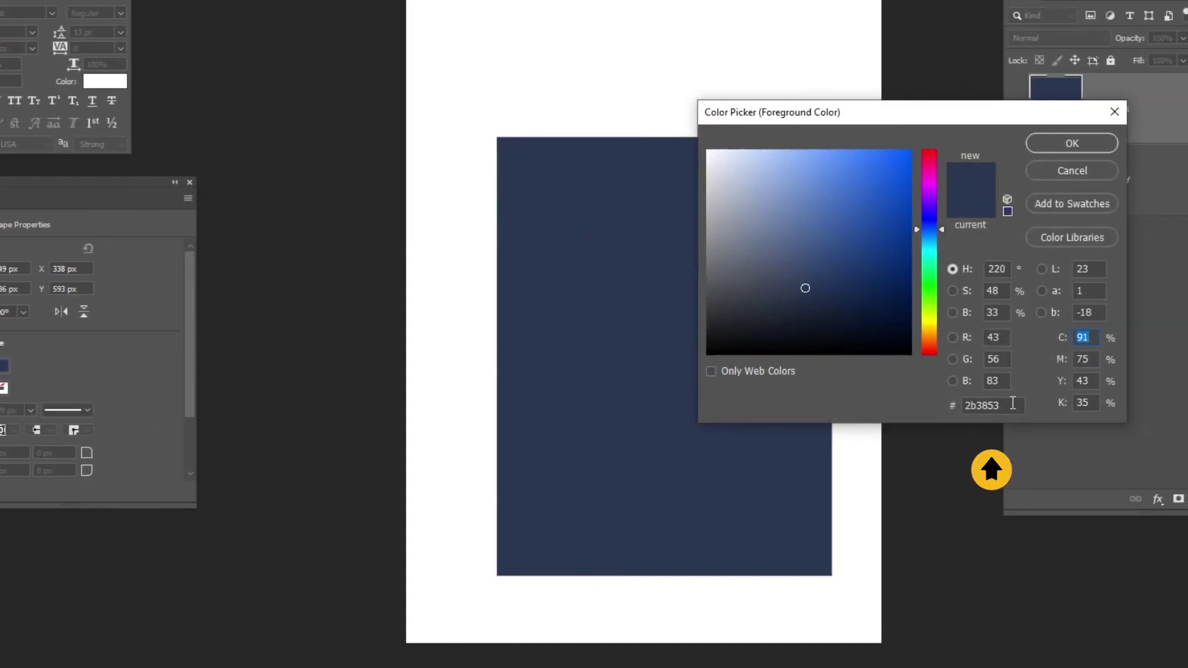
pyautogui.click(1080, 144)
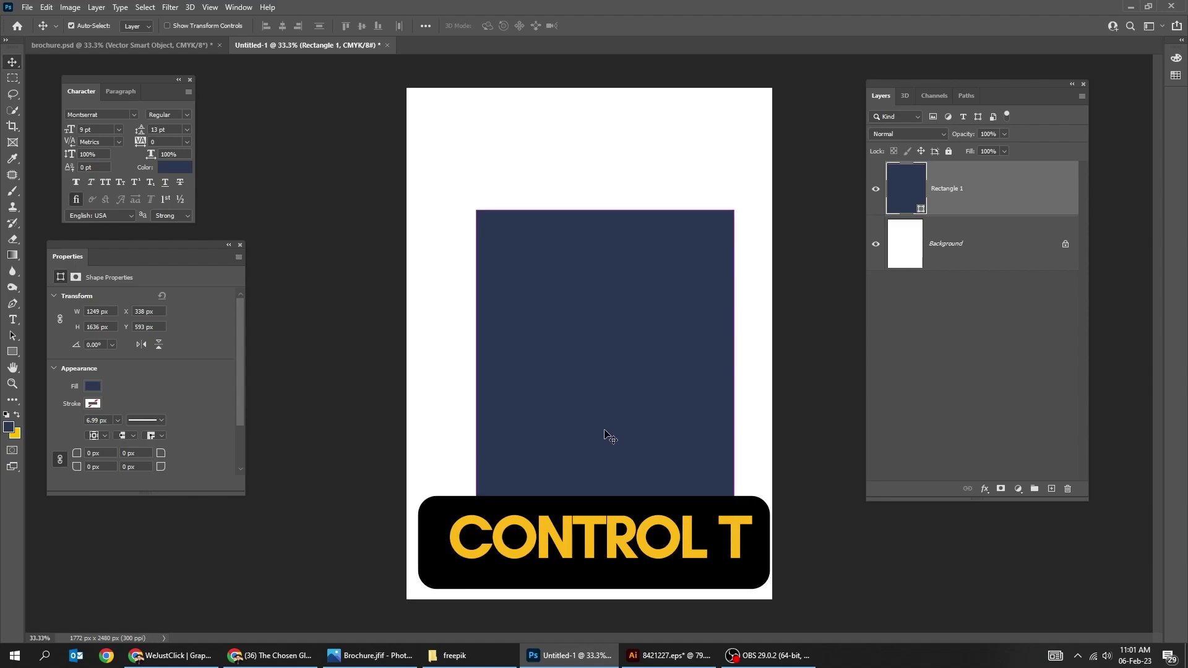
# Step: Rotate the navy rectangle to -45°, scale it past the page, and shift it bottom-right
pyautogui.hotkey('ctrl', 't')
pyautogui.moveTo(805, 541); pyautogui.dragTo(874, 362)
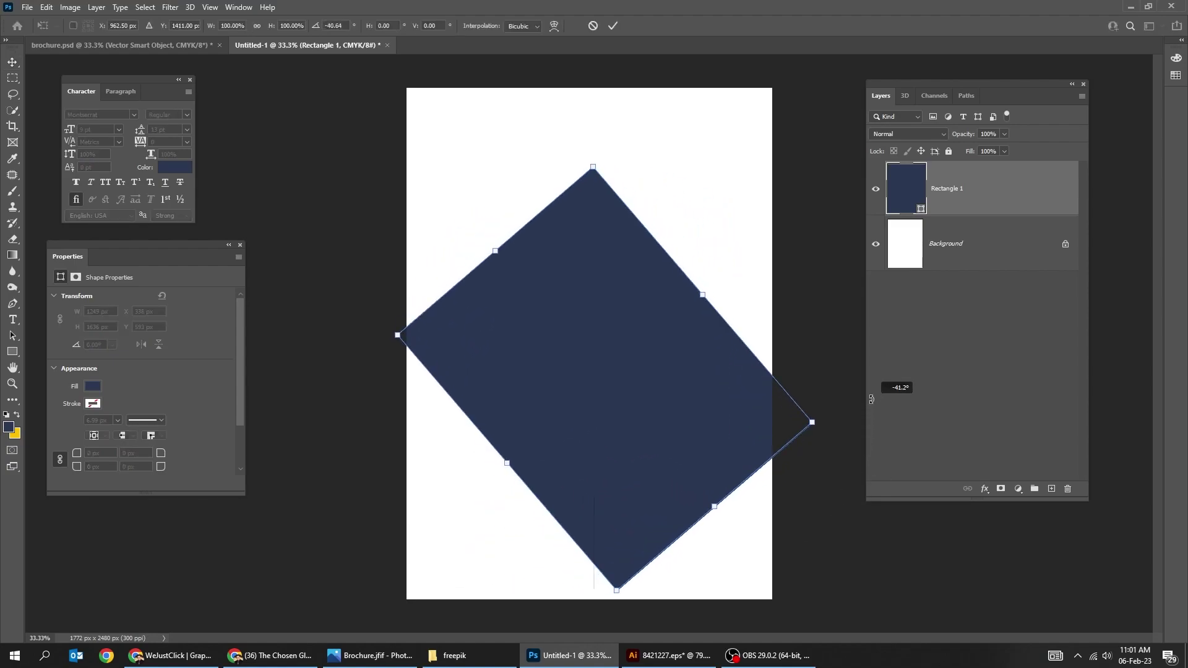
pyautogui.moveTo(526, 472); pyautogui.dragTo(508, 489)
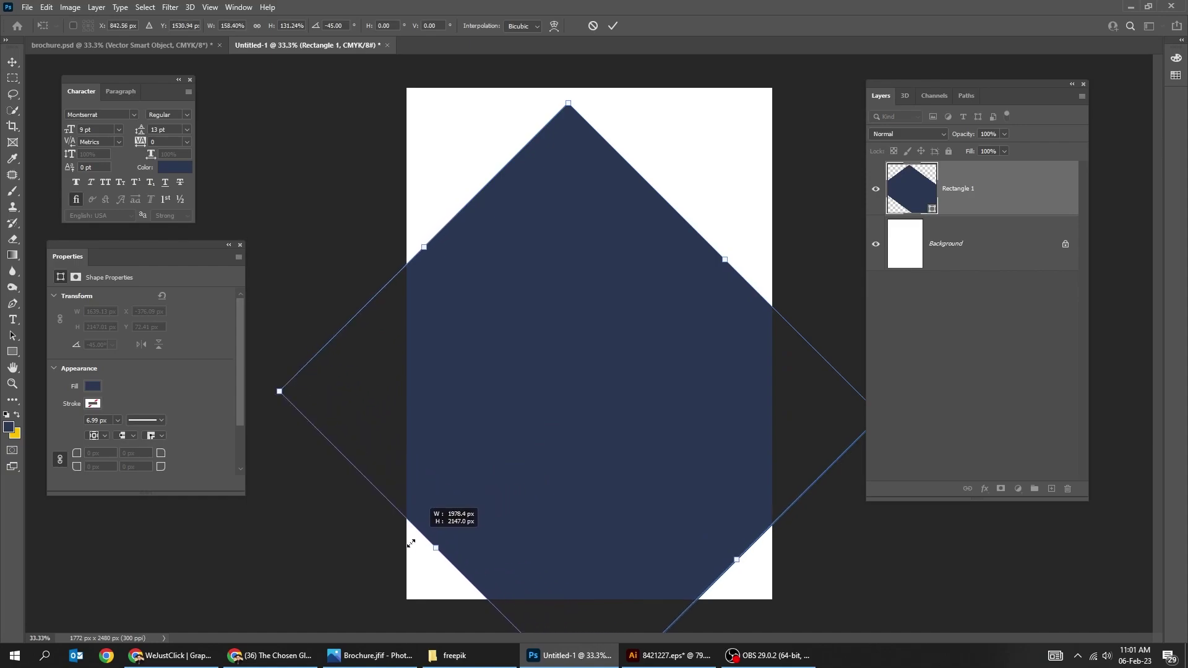
pyautogui.moveTo(484, 498); pyautogui.dragTo(394, 589)
pyautogui.moveTo(726, 264); pyautogui.dragTo(852, 164)
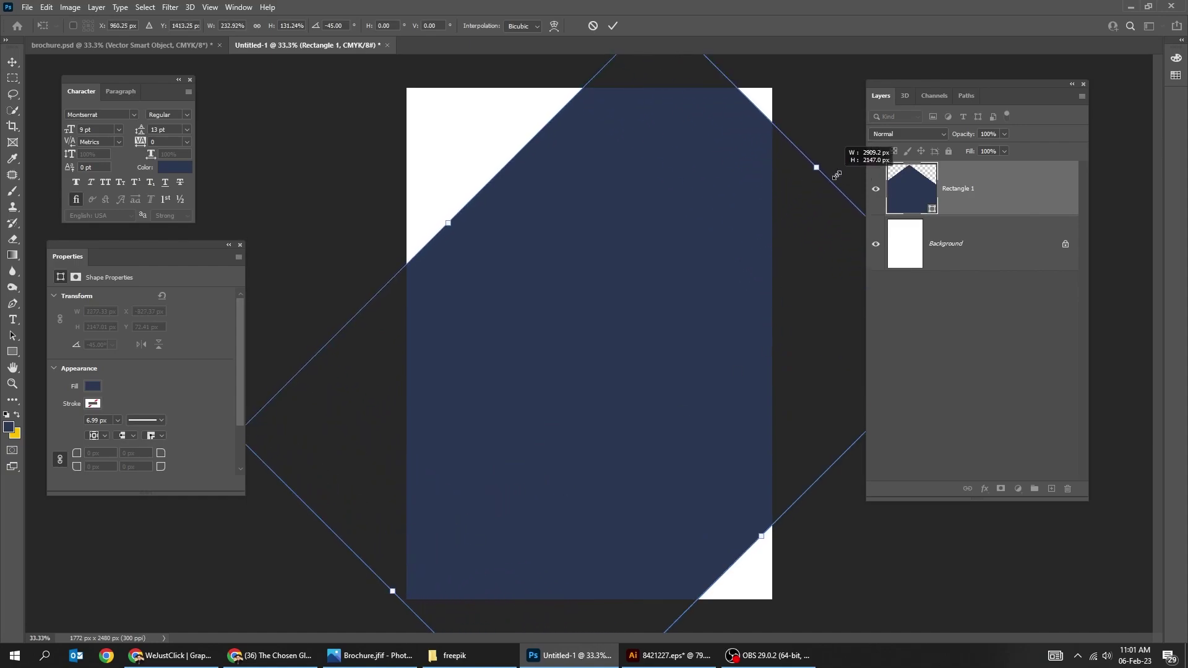
pyautogui.moveTo(668, 301)
pyautogui.mouseDown()
pyautogui.moveTo(696, 467)
pyautogui.moveTo(715, 491)
pyautogui.mouseUp()
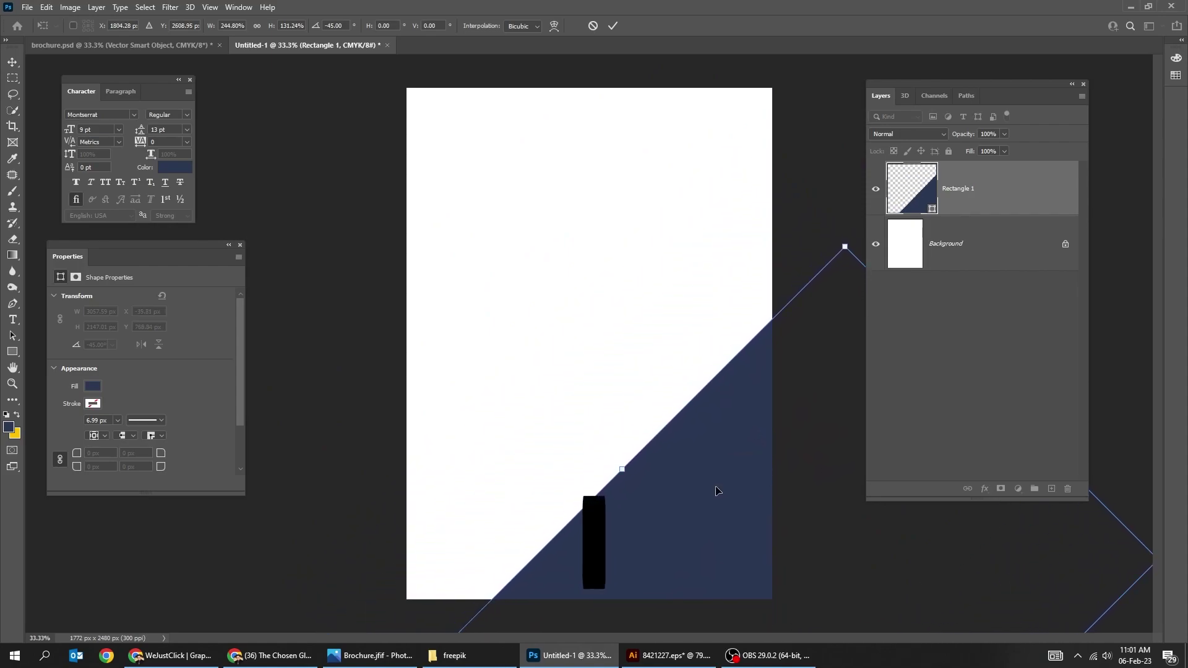
# Step: Duplicate the navy rectangle as a #fcc100 yellow copy placed below it and up-left
pyautogui.press('Return')
pyautogui.hotkey('ctrl', 'j')
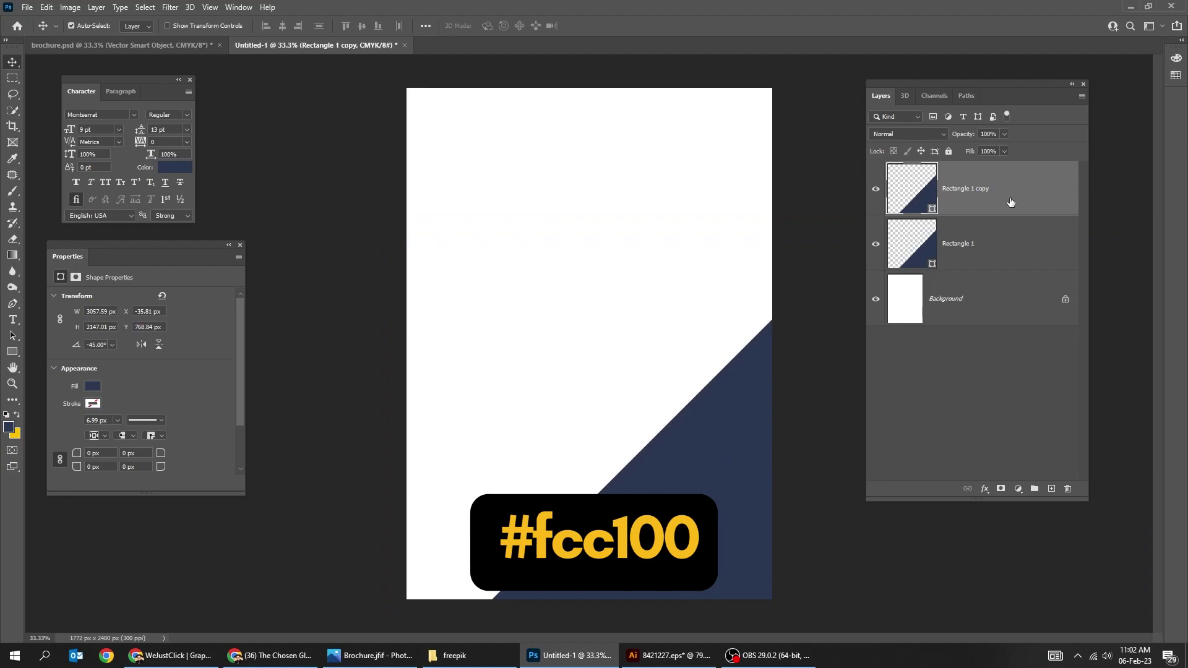
pyautogui.hotkey('ctrl', 'BackSpace')
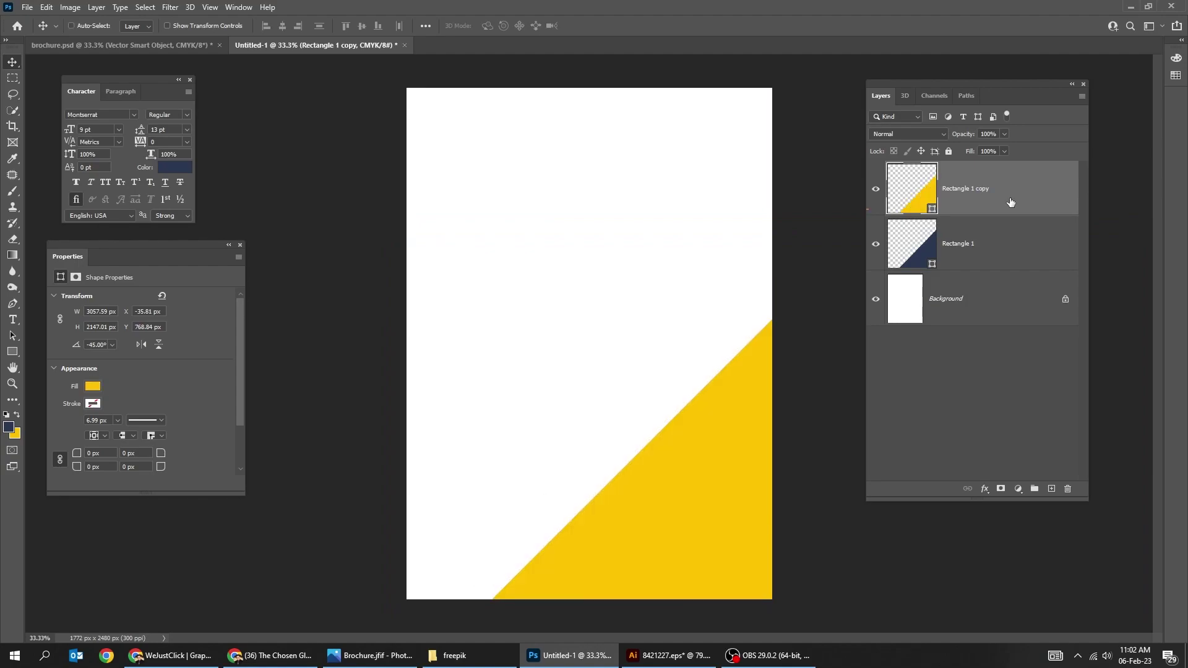
pyautogui.moveTo(994, 211); pyautogui.dragTo(990, 263)
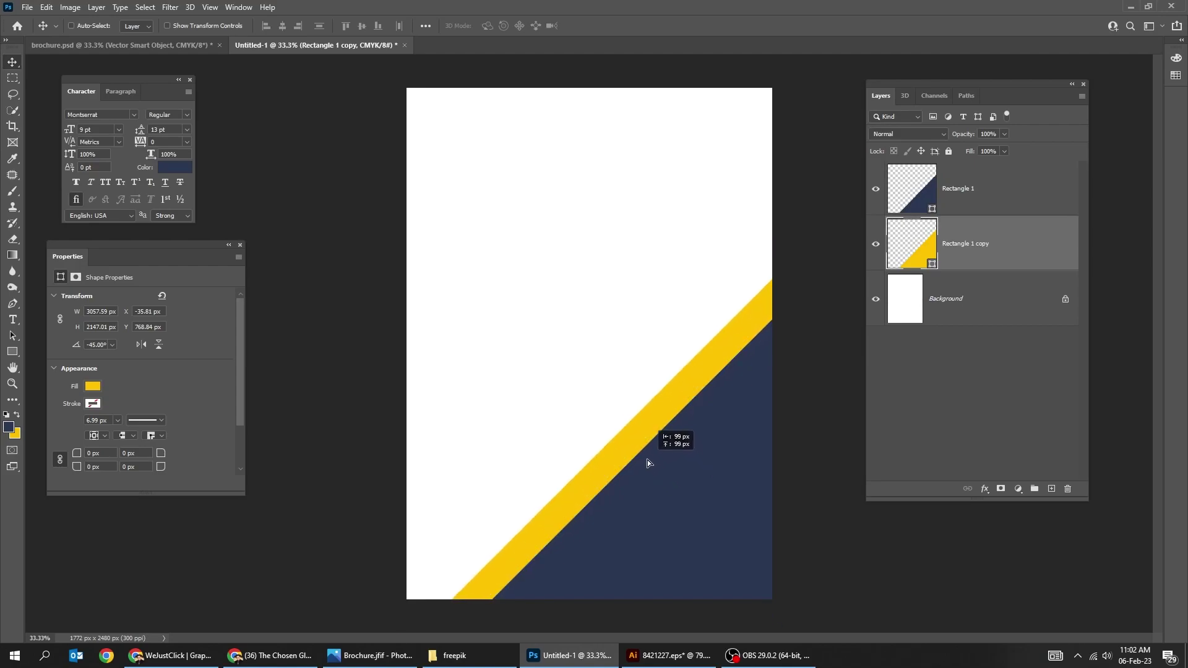
pyautogui.moveTo(674, 494); pyautogui.dragTo(627, 447)
# Step: Shift both diagonal shapes left together, leaving only the navy shape selected
pyautogui.click(990, 212)
pyautogui.keyDown('shift'); pyautogui.click(990, 244); pyautogui.keyUp('shift')
pyautogui.moveTo(712, 443); pyautogui.dragTo(681, 447)
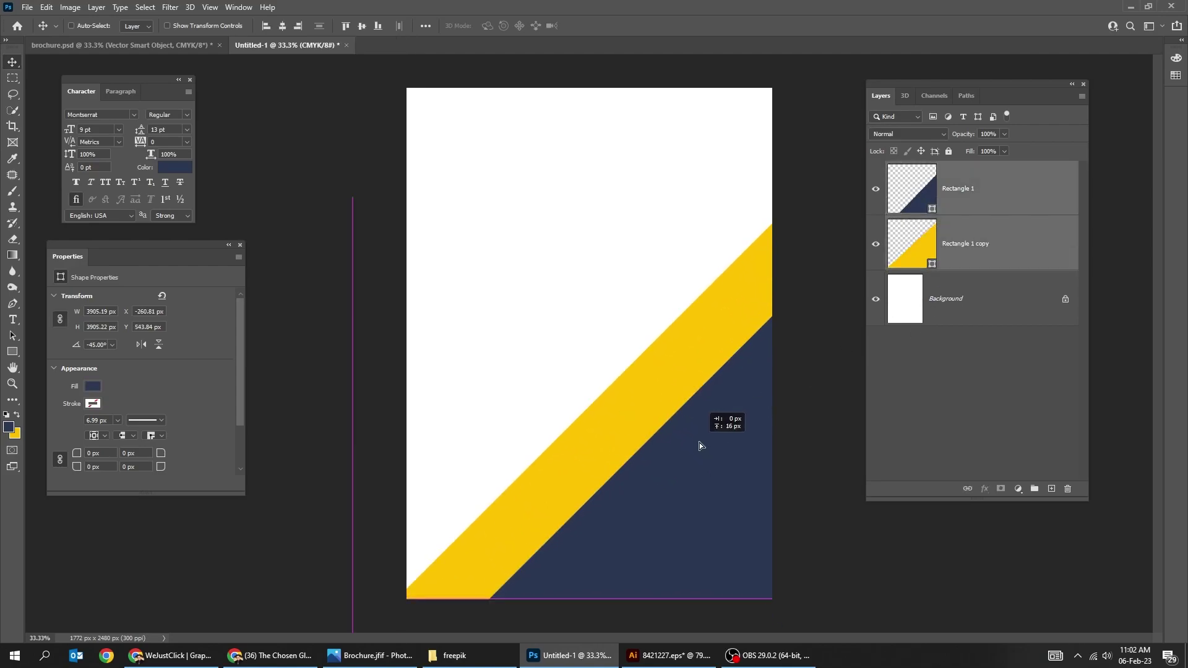
pyautogui.click(979, 204)
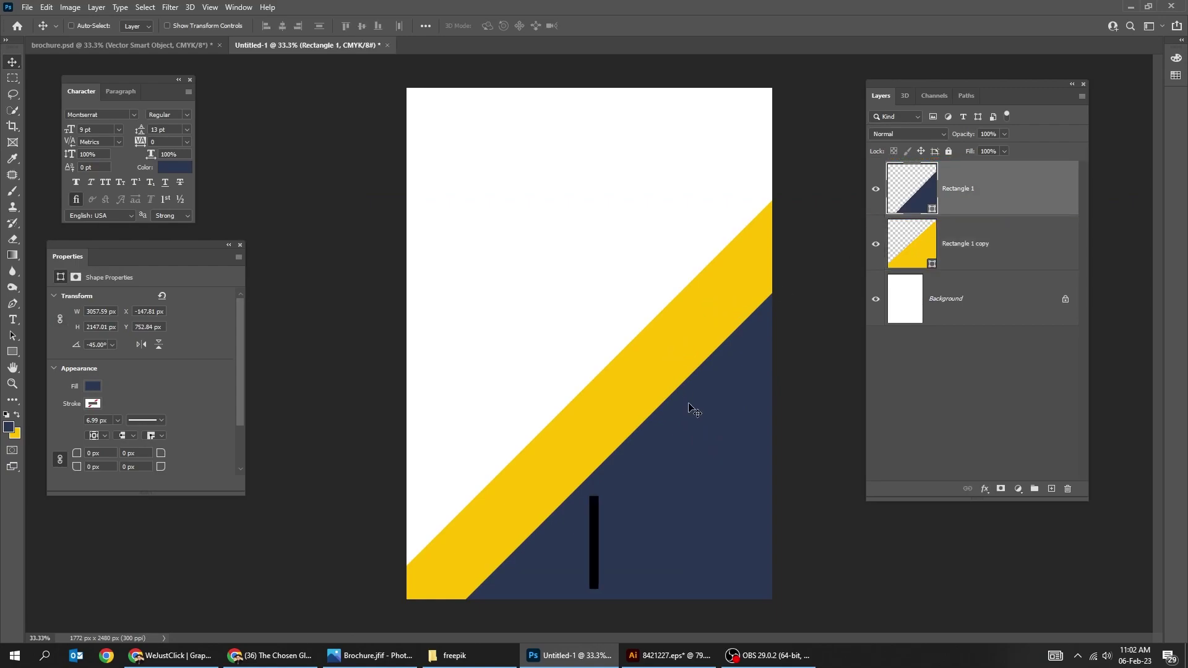
# Step: Make a crimson copy of the navy shape and send it beneath the yellow band
pyautogui.keyDown('alt'); pyautogui.moveTo(694, 425); pyautogui.dragTo(594, 306); pyautogui.keyUp('alt')
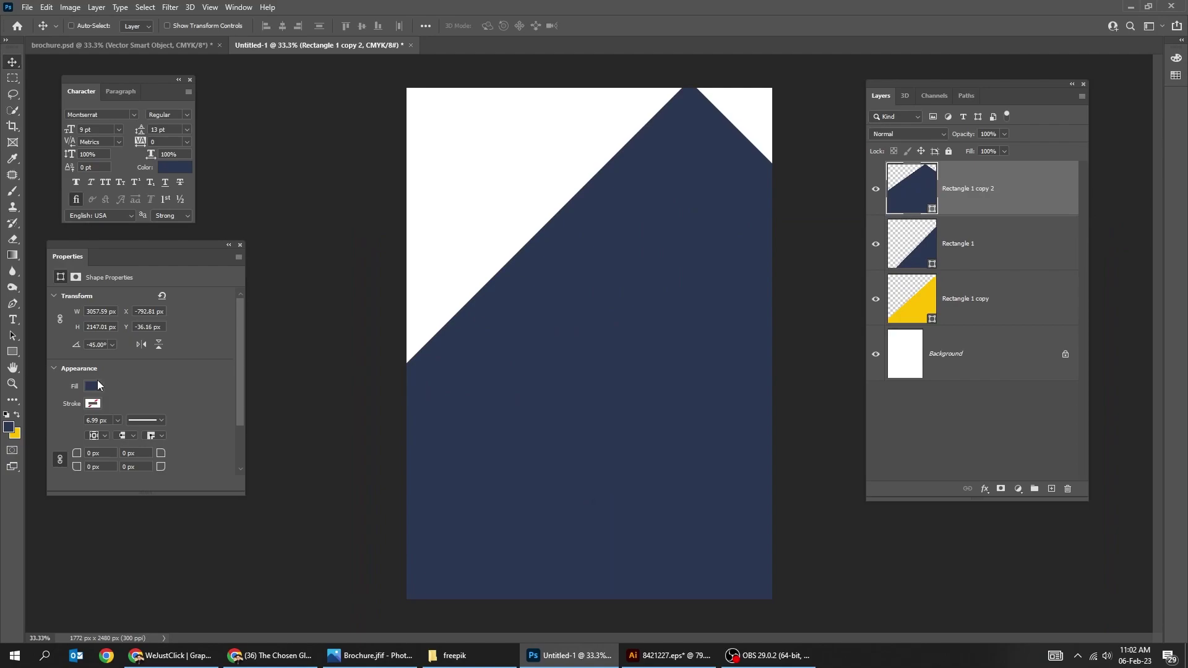
pyautogui.click(95, 386)
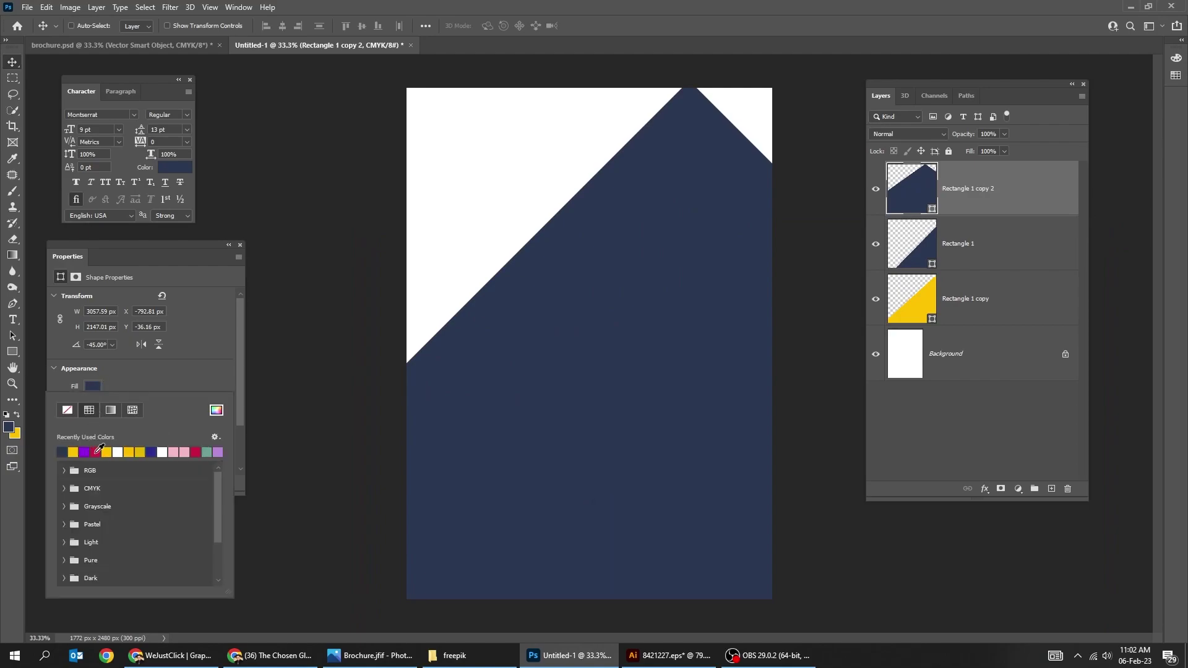
pyautogui.click(97, 453)
pyautogui.click(93, 385)
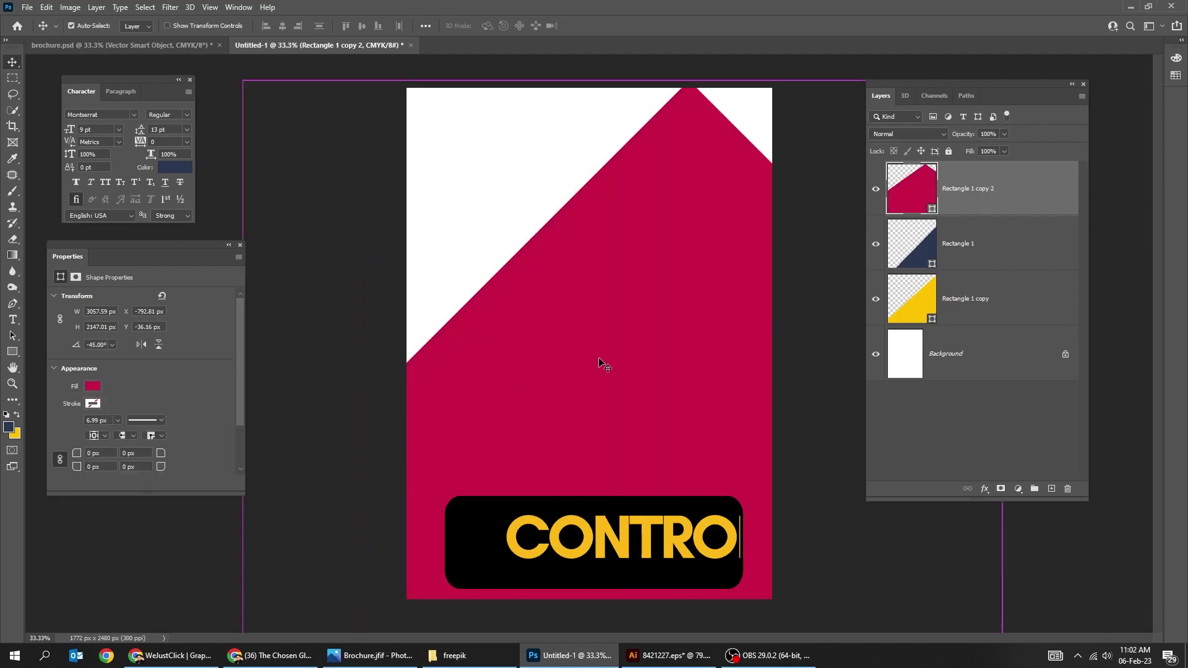
pyautogui.hotkey('ctrl', 't')
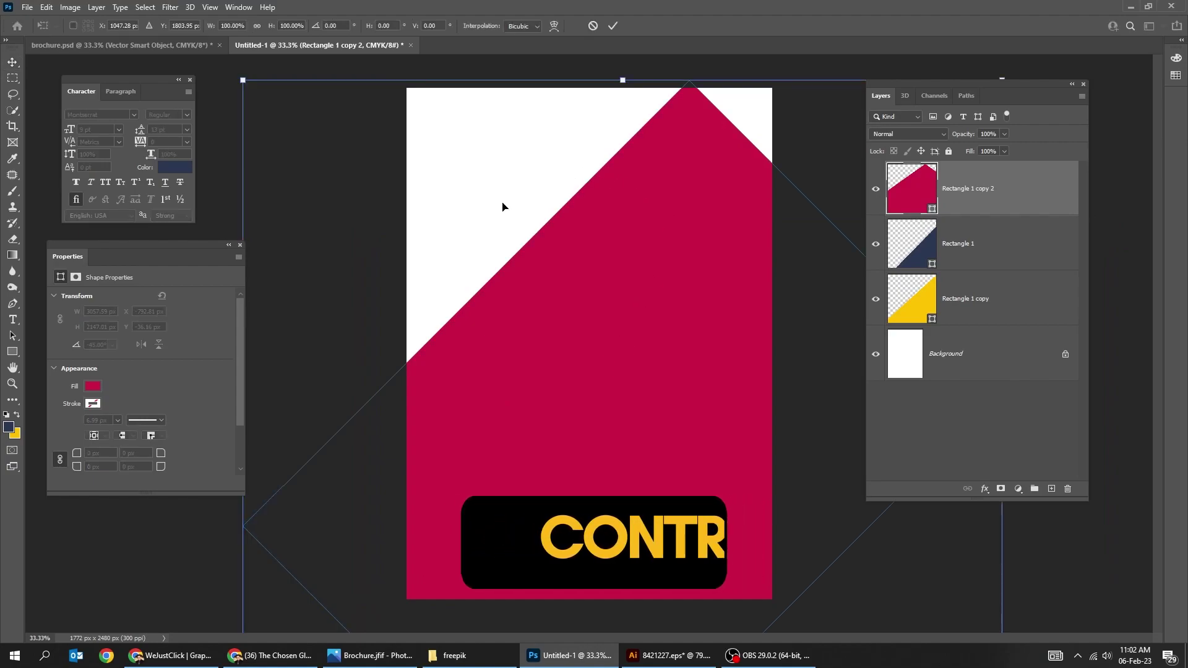
pyautogui.hotkey('ctrl', '-')
pyautogui.press('Return')
pyautogui.hotkey('ctrl', '[')
pyautogui.hotkey('ctrl', '[')
# Step: Position the crimson shape and place business-team-manager-meeting.jpg from File Explorer onto the canvas
pyautogui.moveTo(661, 358); pyautogui.dragTo(551, 378)
pyautogui.hotkey('ctrl', '+')
pyautogui.hotkey('ctrl', '+')
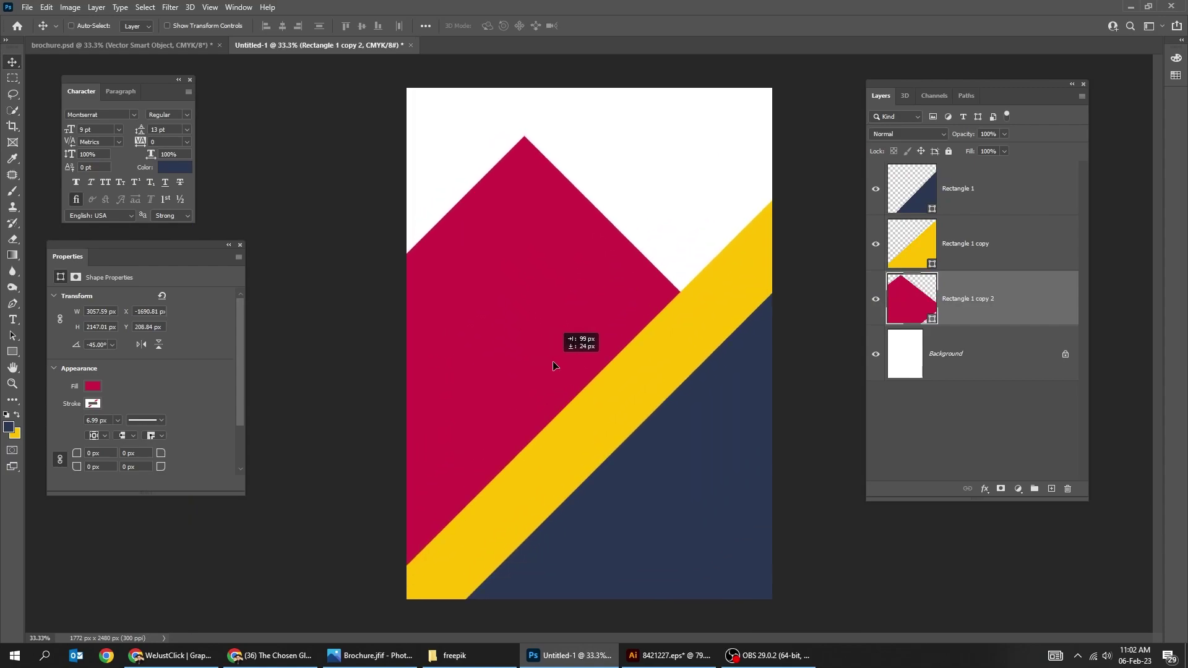
pyautogui.moveTo(548, 365); pyautogui.dragTo(552, 367)
pyautogui.click(456, 655)
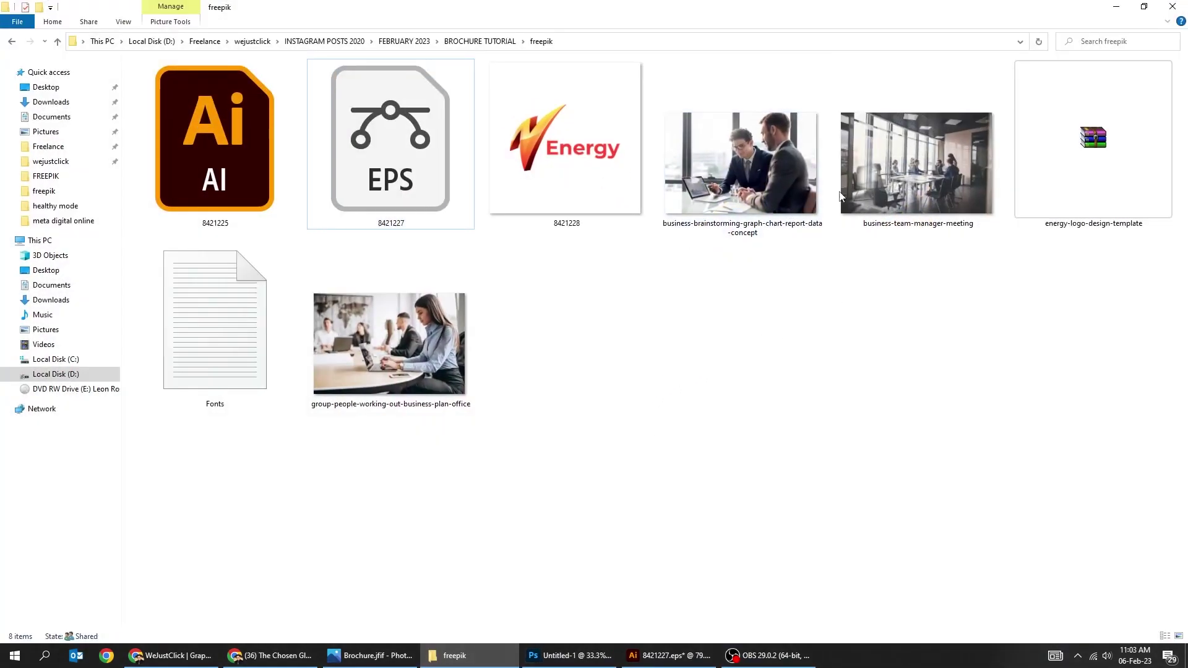
pyautogui.moveTo(892, 187)
pyautogui.mouseDown()
pyautogui.moveTo(653, 475)
pyautogui.moveTo(543, 456)
pyautogui.mouseUp()
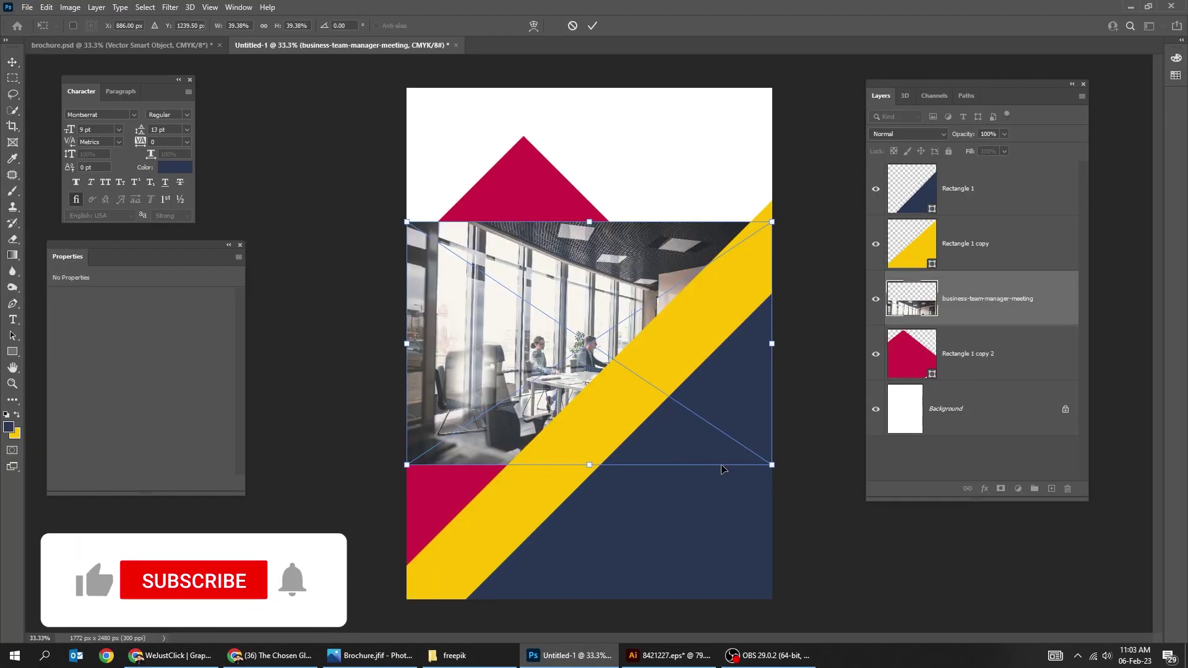
# Step: Enlarge the office photo, clip it into the crimson shape, and shift it to show the team
pyautogui.moveTo(773, 465); pyautogui.dragTo(928, 570)
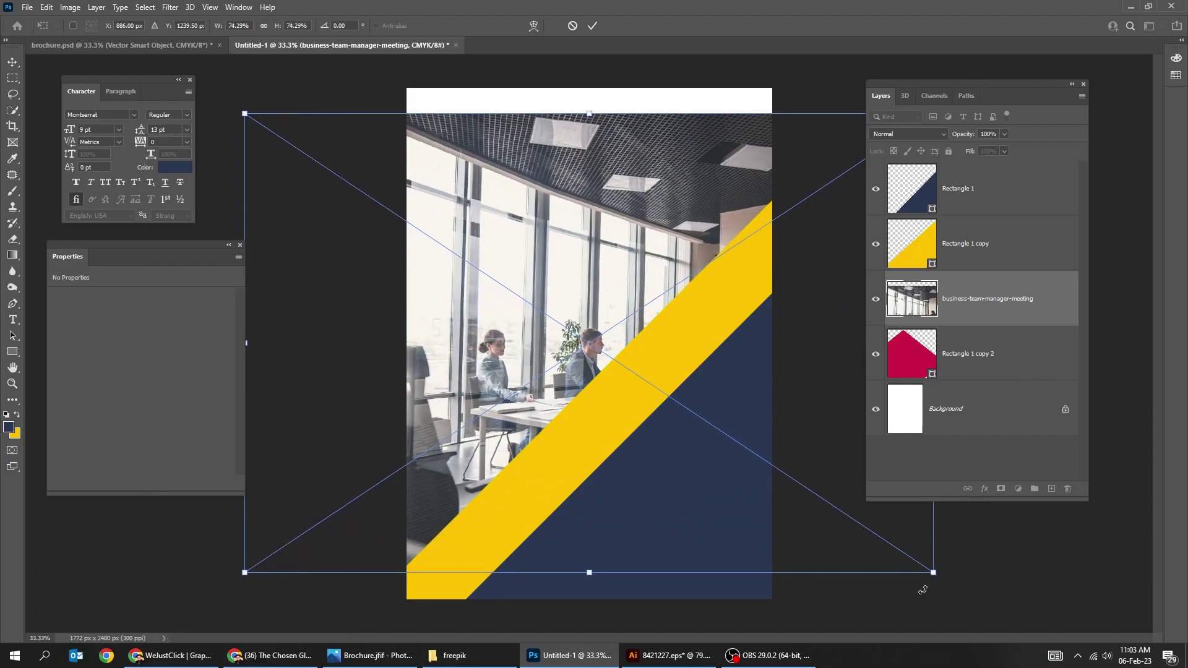
pyautogui.press('Return')
pyautogui.moveTo(560, 394); pyautogui.dragTo(537, 427)
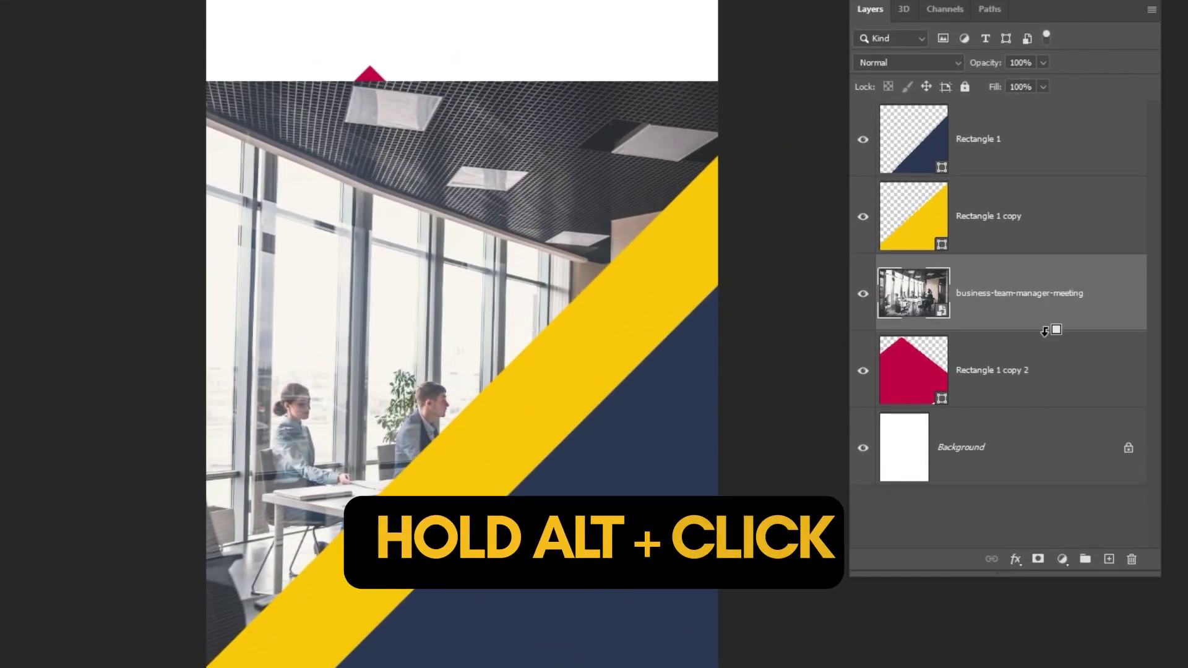
pyautogui.keyDown('alt'); pyautogui.click(1046, 330); pyautogui.keyUp('alt')
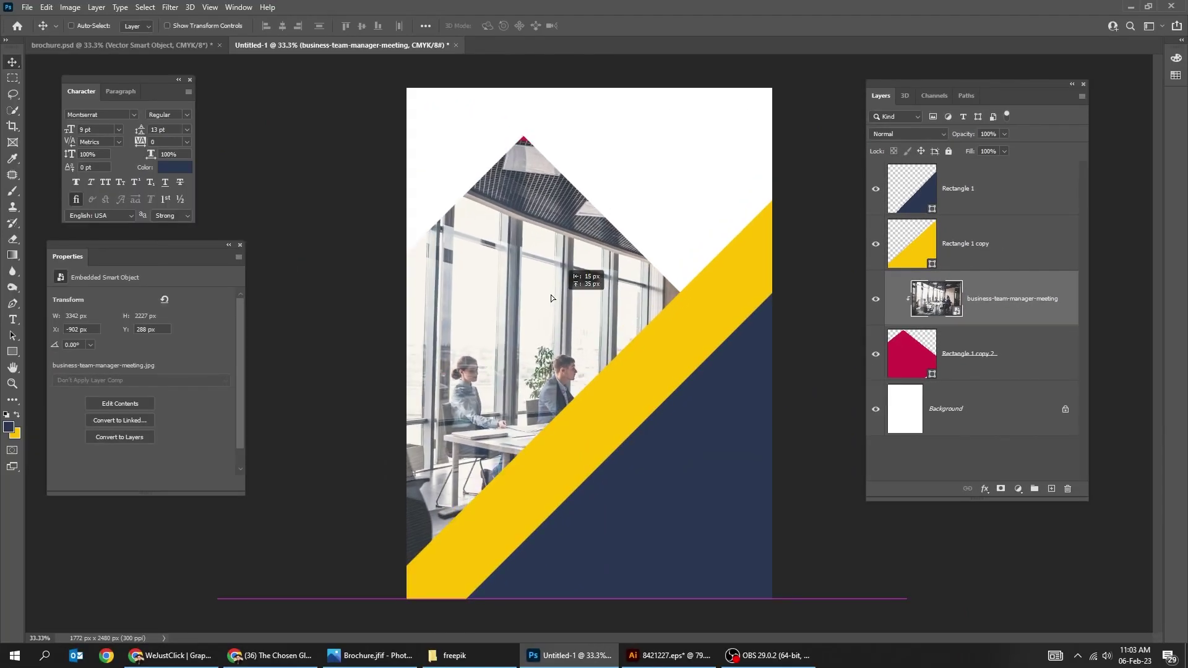
pyautogui.moveTo(568, 311)
pyautogui.mouseDown()
pyautogui.moveTo(516, 301)
pyautogui.moveTo(524, 313)
pyautogui.mouseUp()
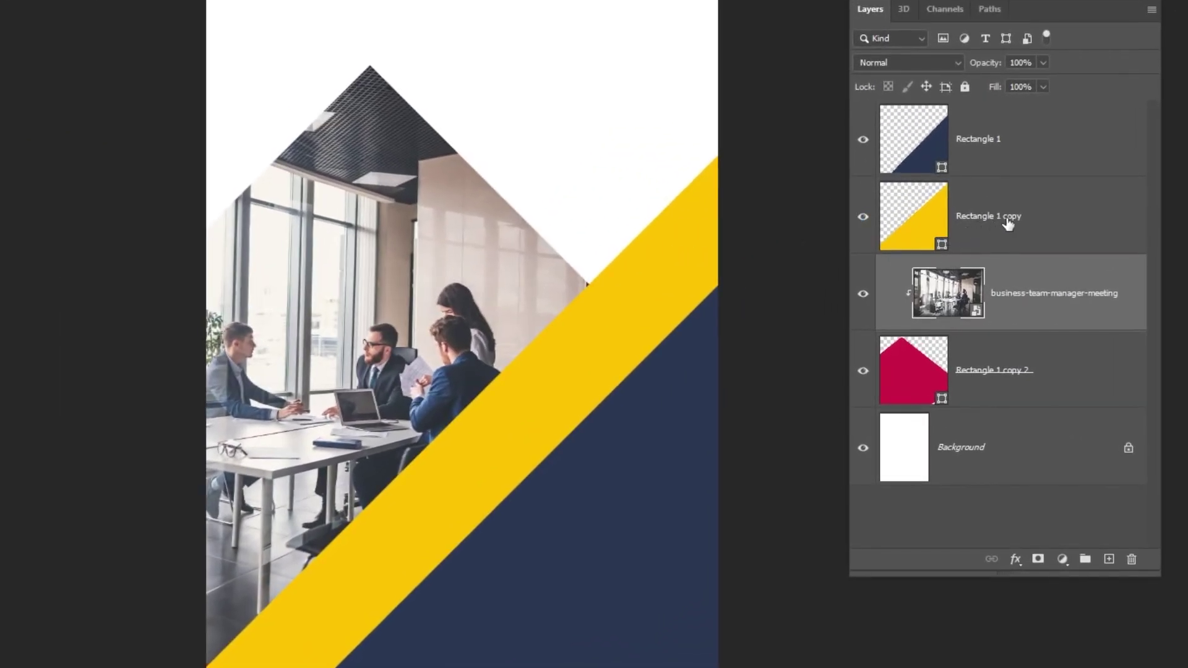
# Step: Set the yellow band Rectangle 1 copy to Multiply blending
pyautogui.click(977, 242)
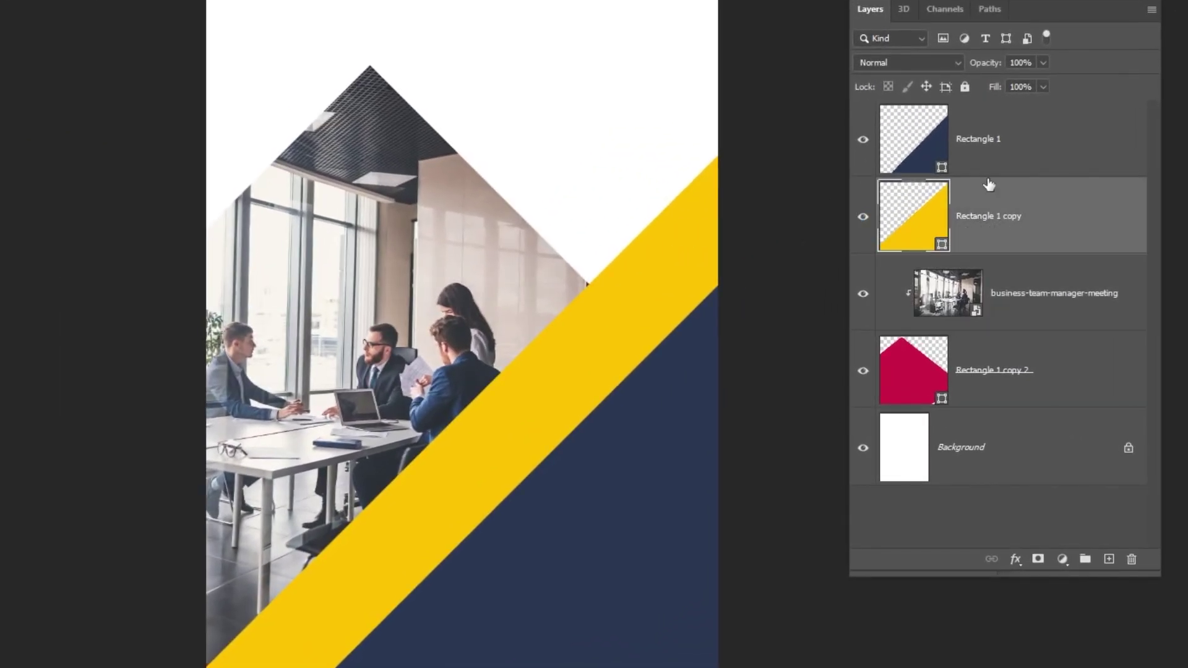
pyautogui.click(940, 65)
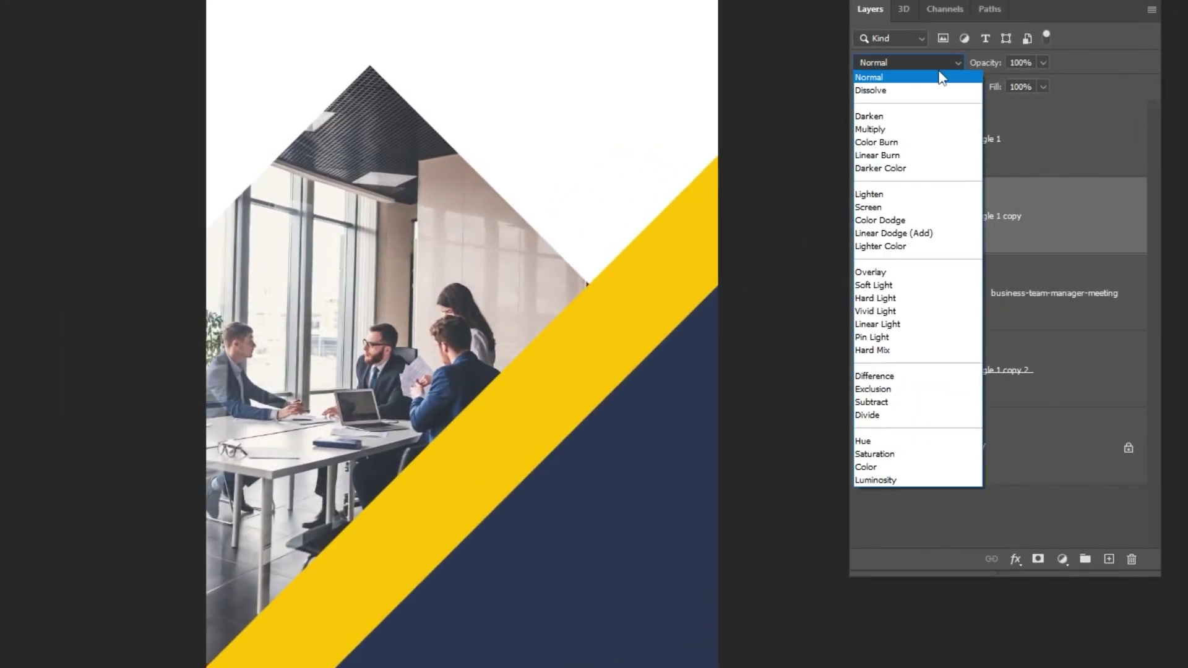
pyautogui.click(933, 137)
# Step: Move the office photo within the diamond, enlarge it slightly, and nudge it right
pyautogui.click(1003, 299)
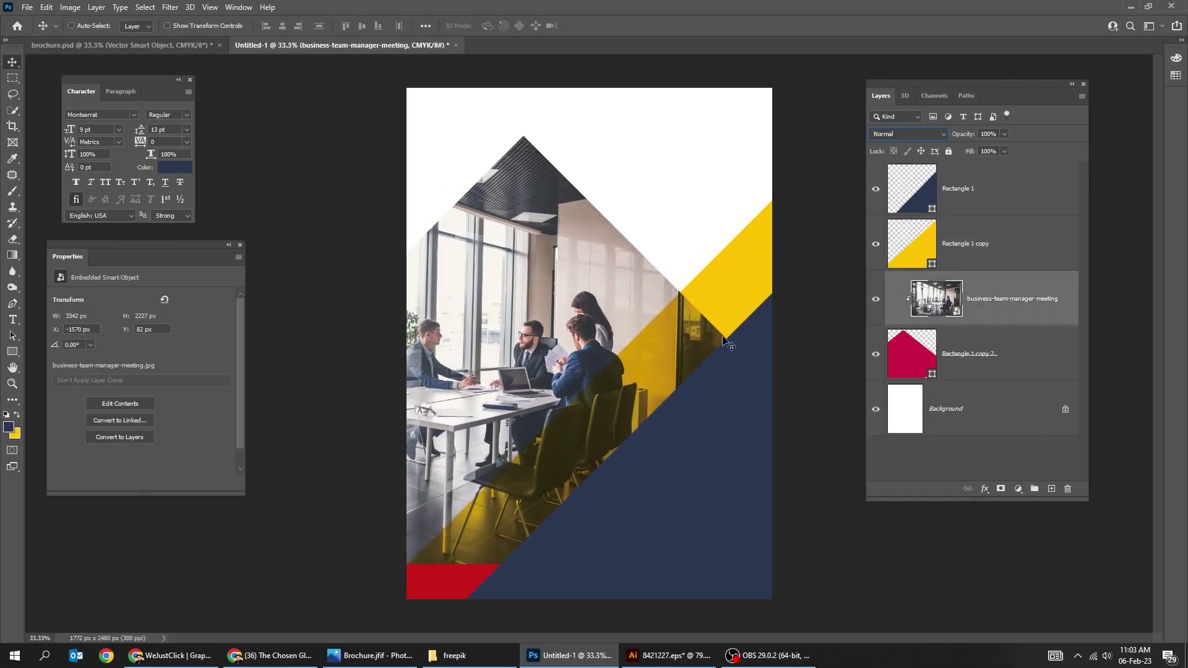
pyautogui.moveTo(545, 362); pyautogui.dragTo(513, 393)
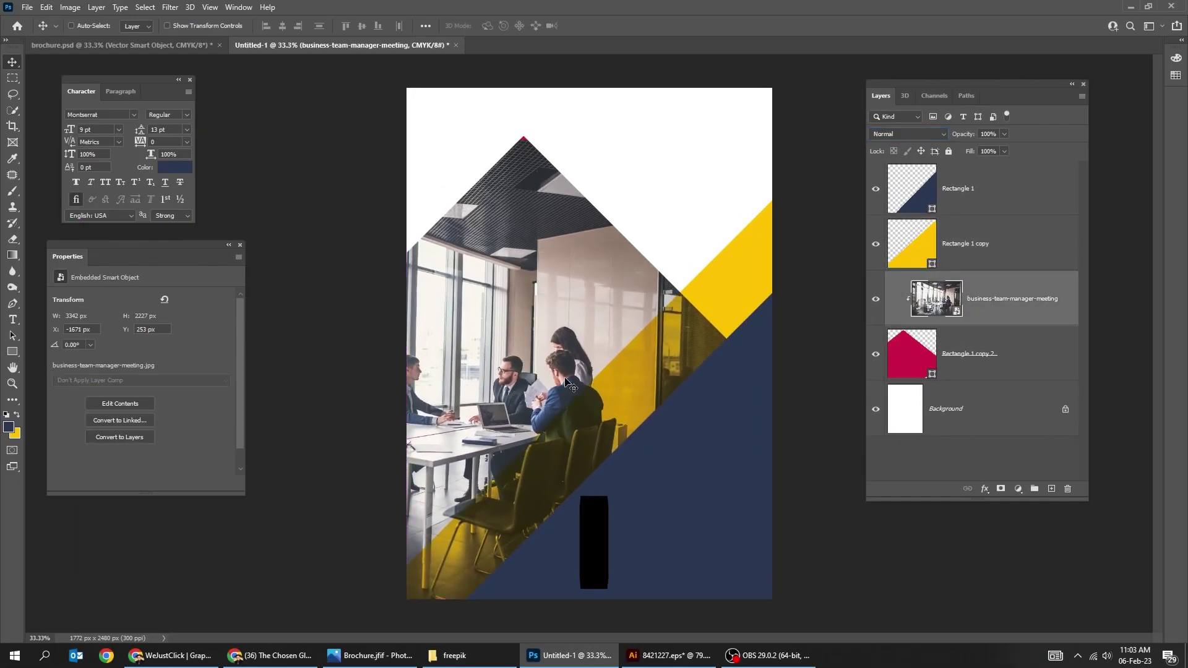
pyautogui.hotkey('ctrl', 't')
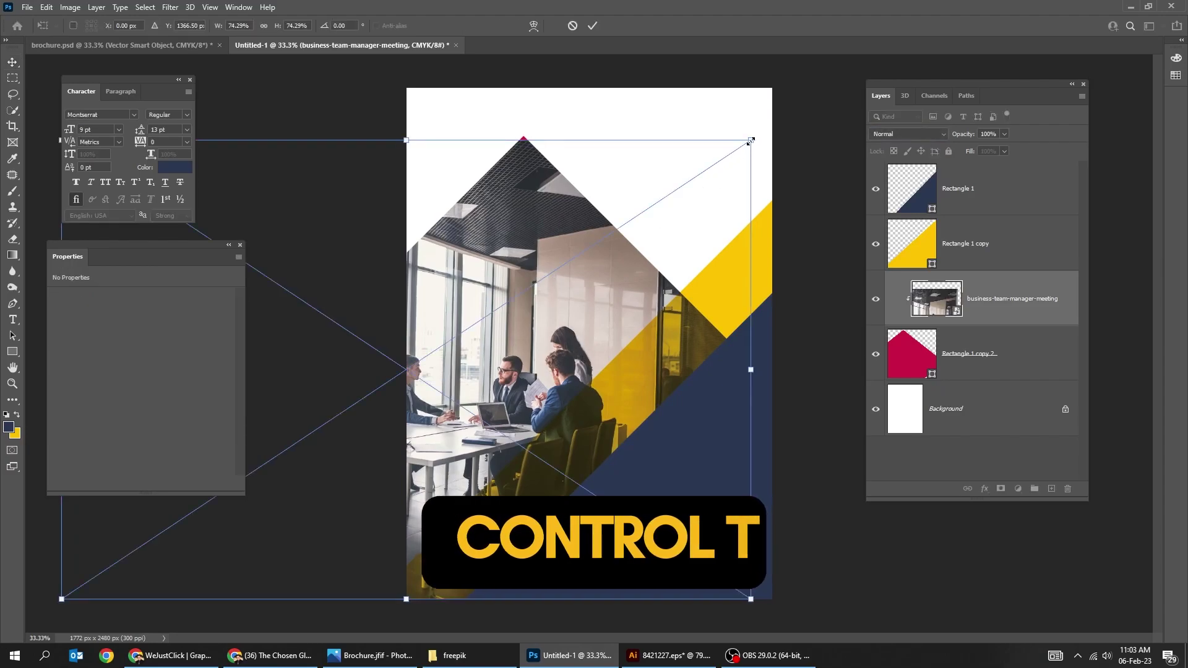
pyautogui.moveTo(751, 140); pyautogui.dragTo(775, 111)
pyautogui.press('Return')
pyautogui.moveTo(547, 324); pyautogui.dragTo(553, 324)
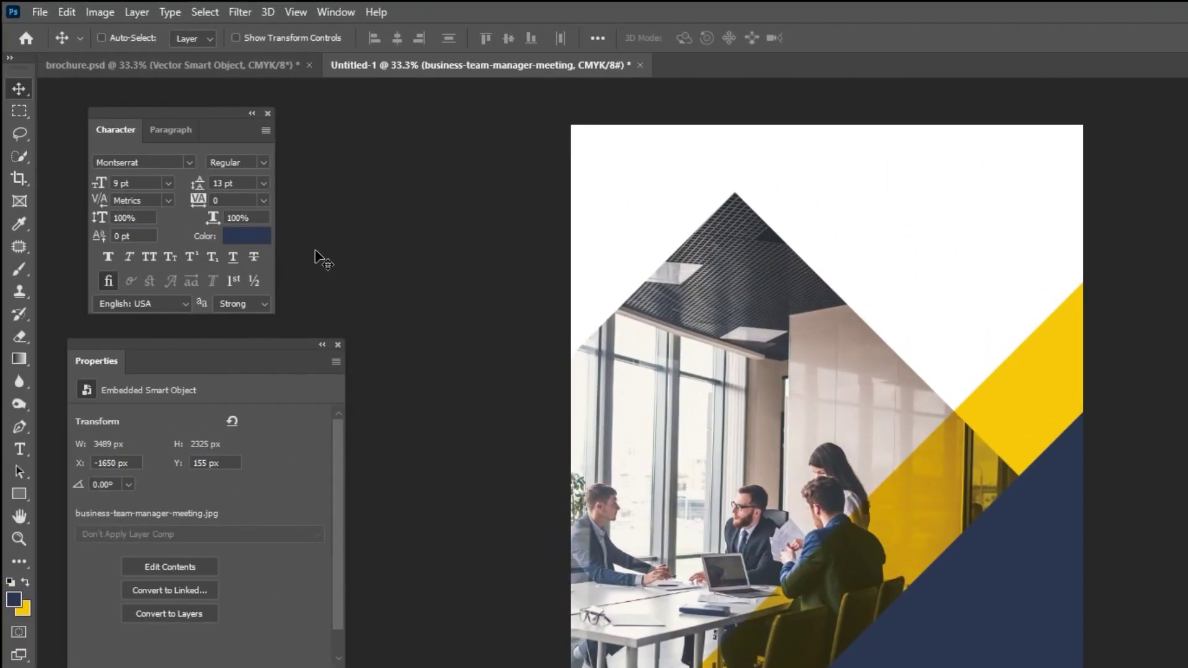
# Step: Close the Properties and Character panels, flip the photo horizontally, and shift it left
pyautogui.click(339, 345)
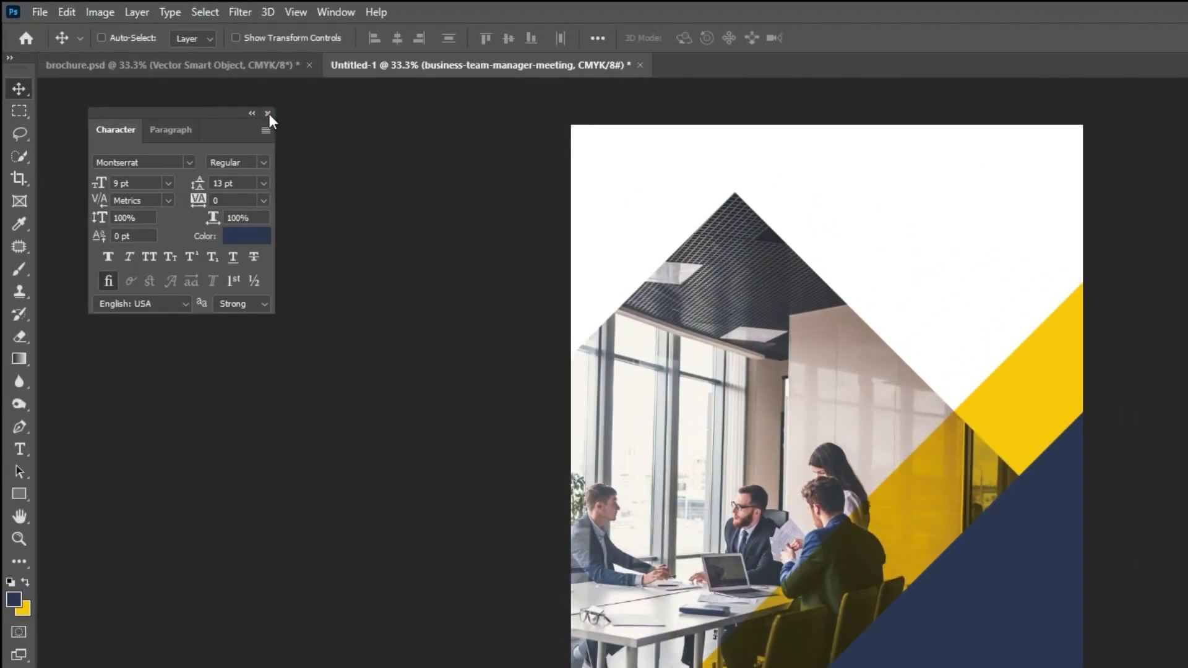
pyautogui.click(268, 113)
pyautogui.click(65, 13)
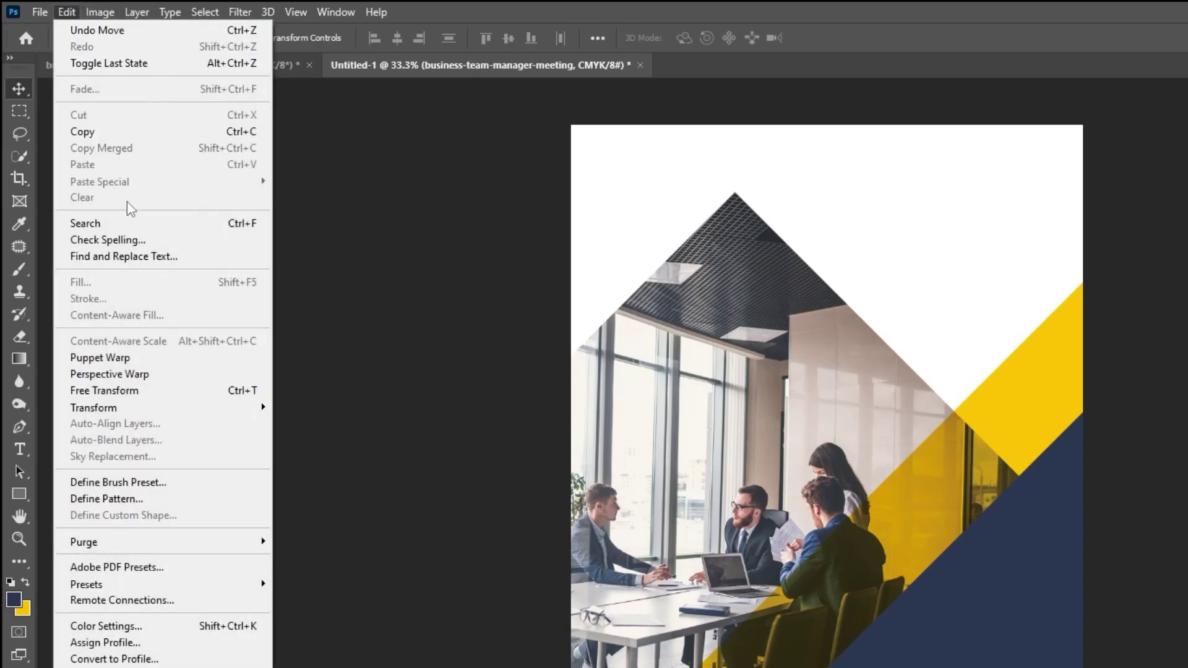
pyautogui.moveTo(94, 304)
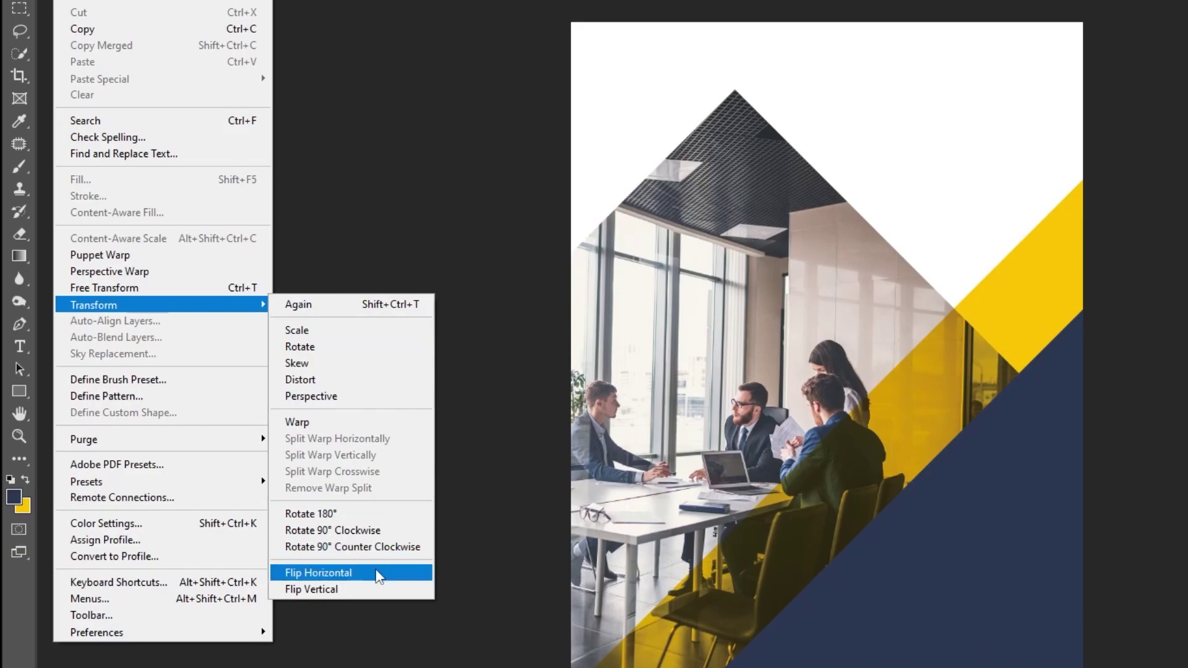
pyautogui.click(378, 577)
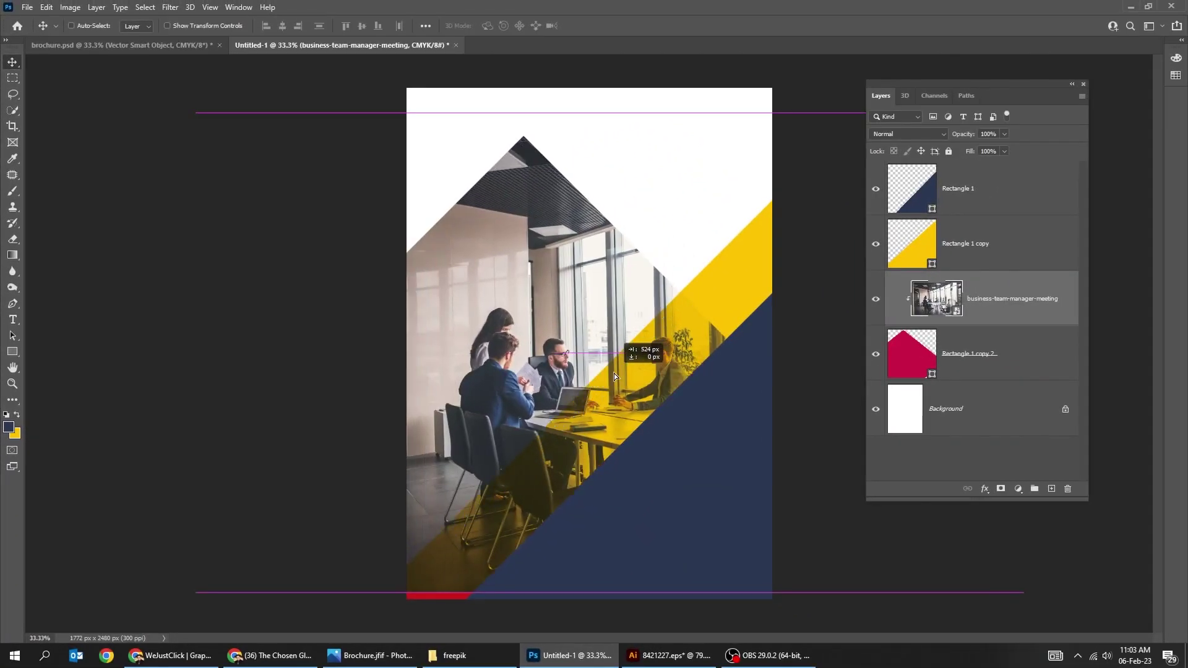
pyautogui.moveTo(614, 373); pyautogui.dragTo(594, 374)
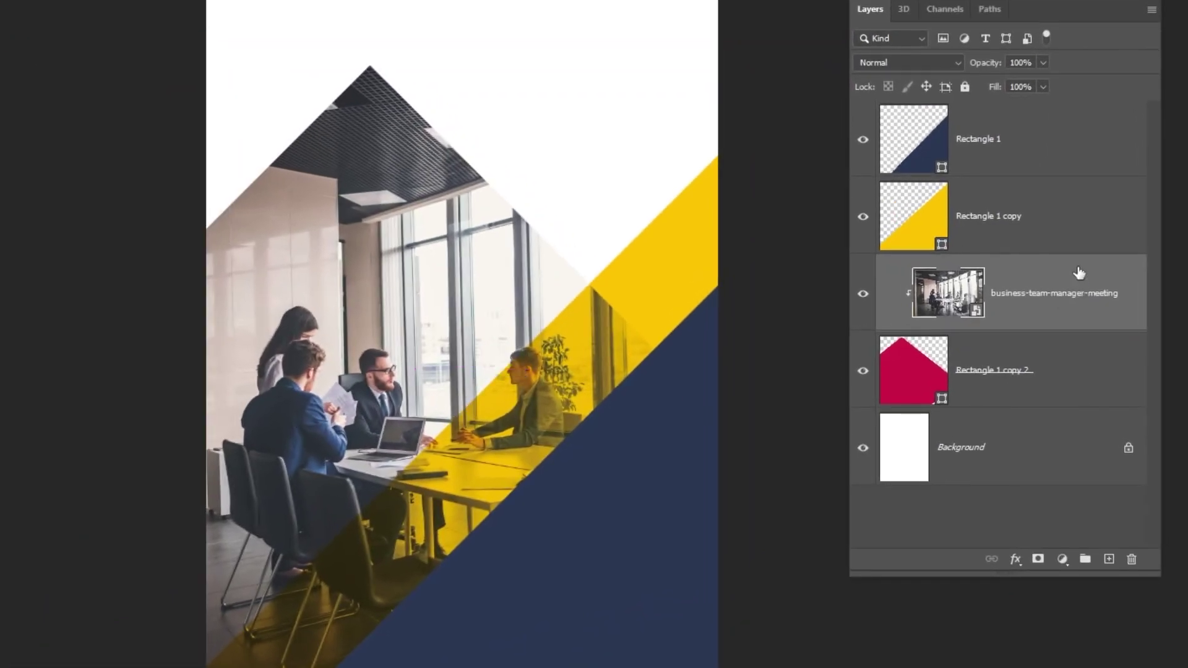
# Step: Duplicate the yellow band, move the copy just above Background, and set it to Normal
pyautogui.click(1041, 240)
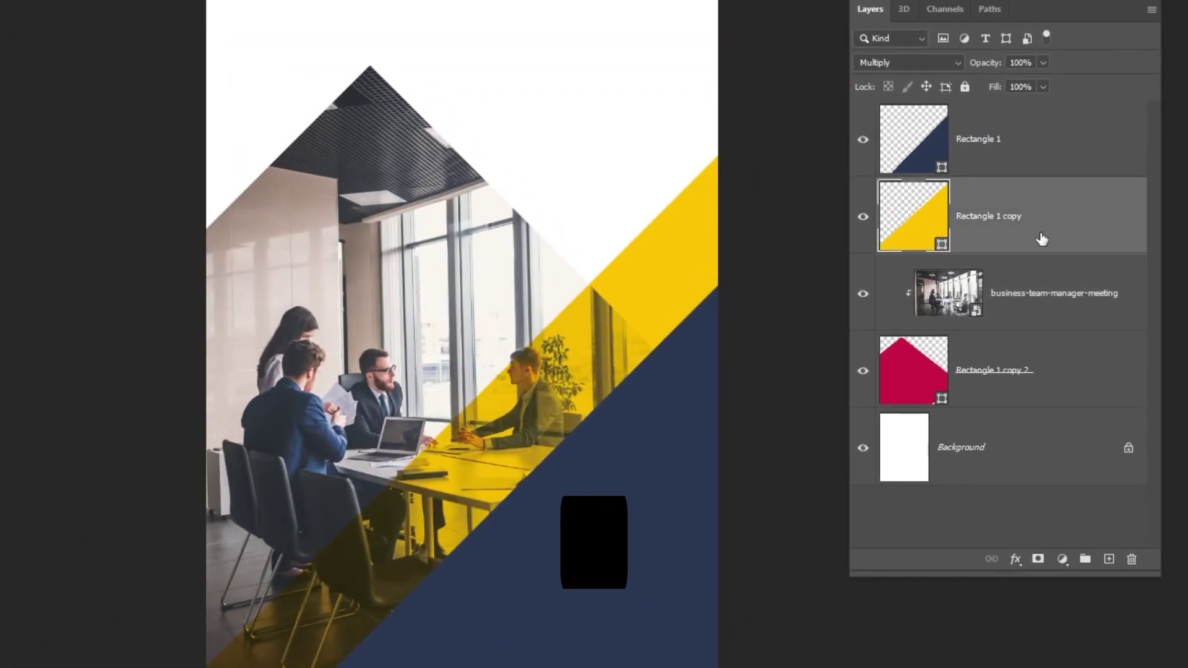
pyautogui.hotkey('ctrl', 'j')
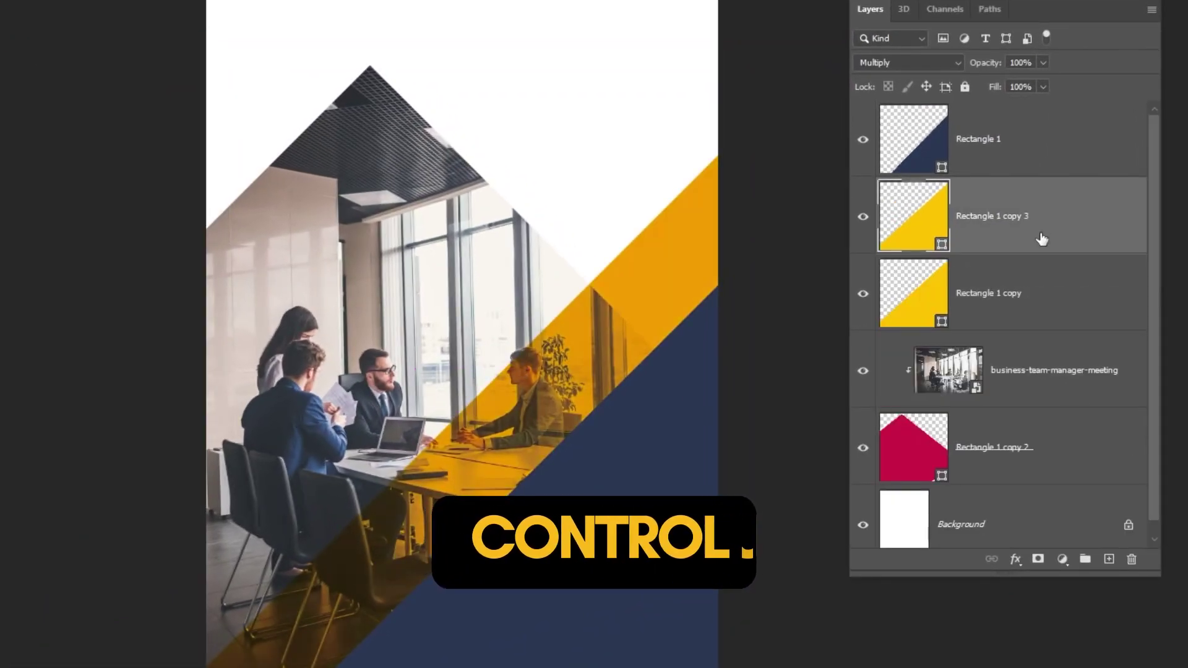
pyautogui.hotkey('ctrl', 'shift', '[')
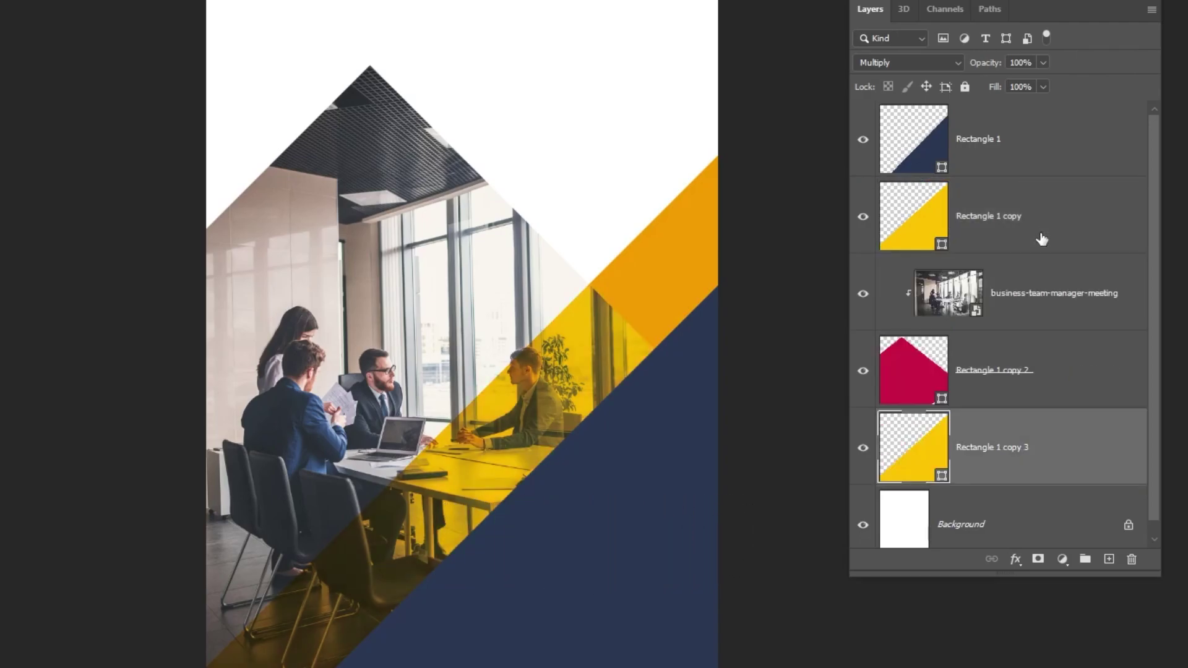
pyautogui.click(896, 65)
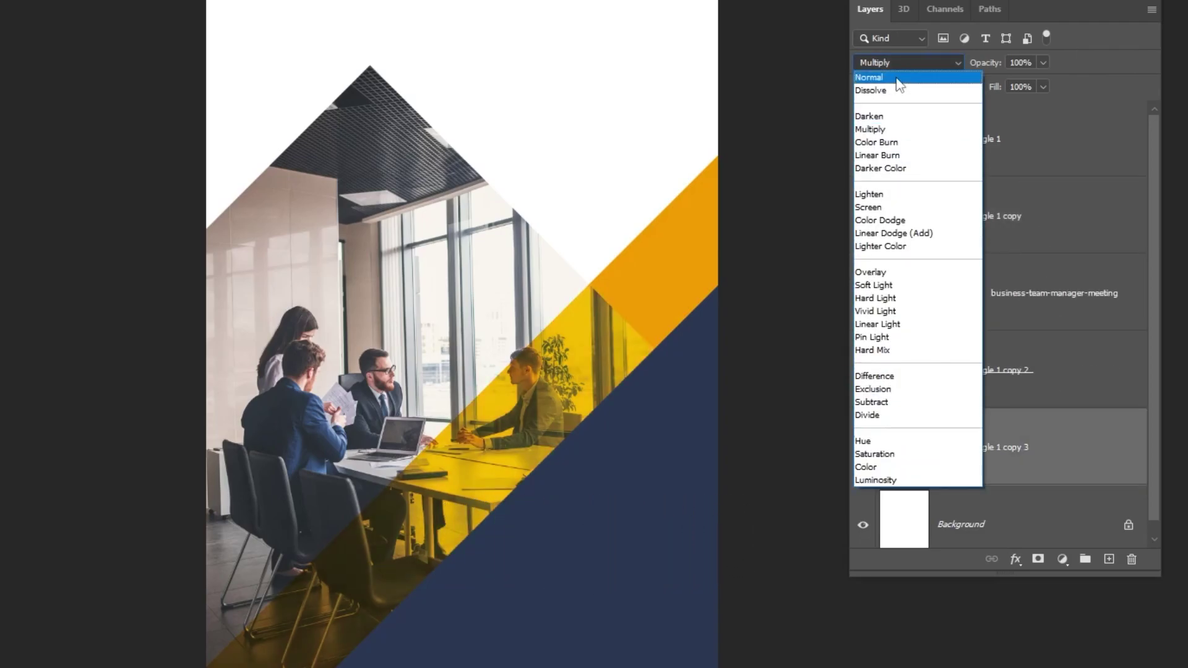
pyautogui.click(899, 80)
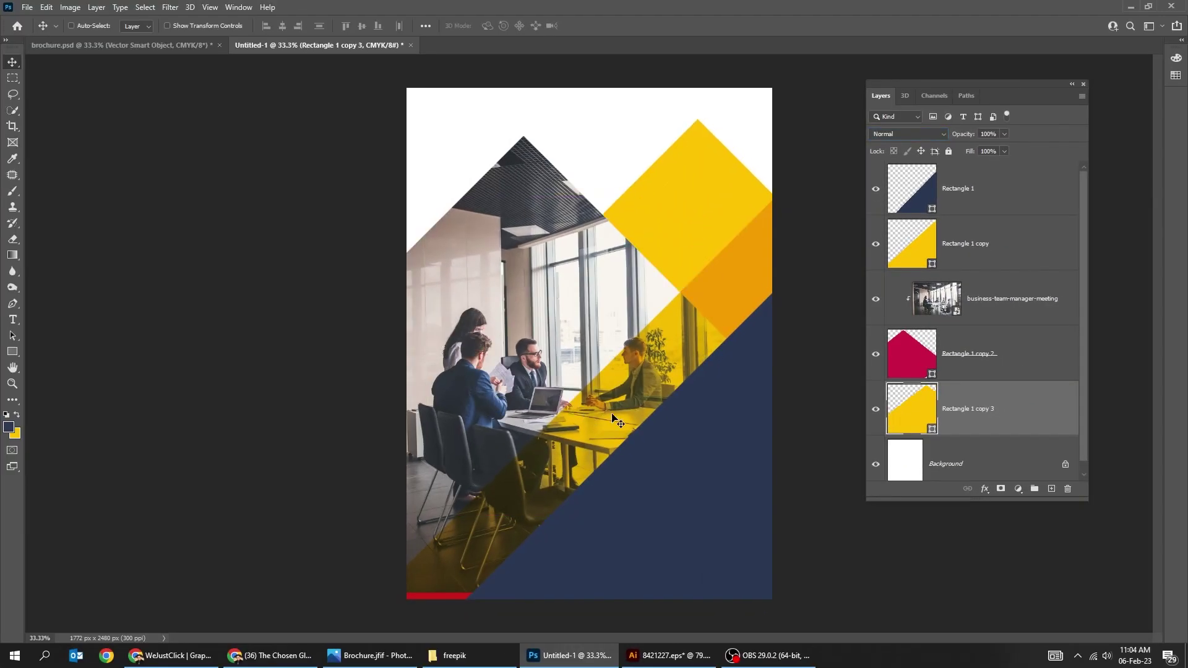
# Step: Move the band copy up-left and reposition the office photo inside the diamond
pyautogui.moveTo(613, 419)
pyautogui.mouseDown()
pyautogui.moveTo(545, 386)
pyautogui.moveTo(578, 351)
pyautogui.mouseUp()
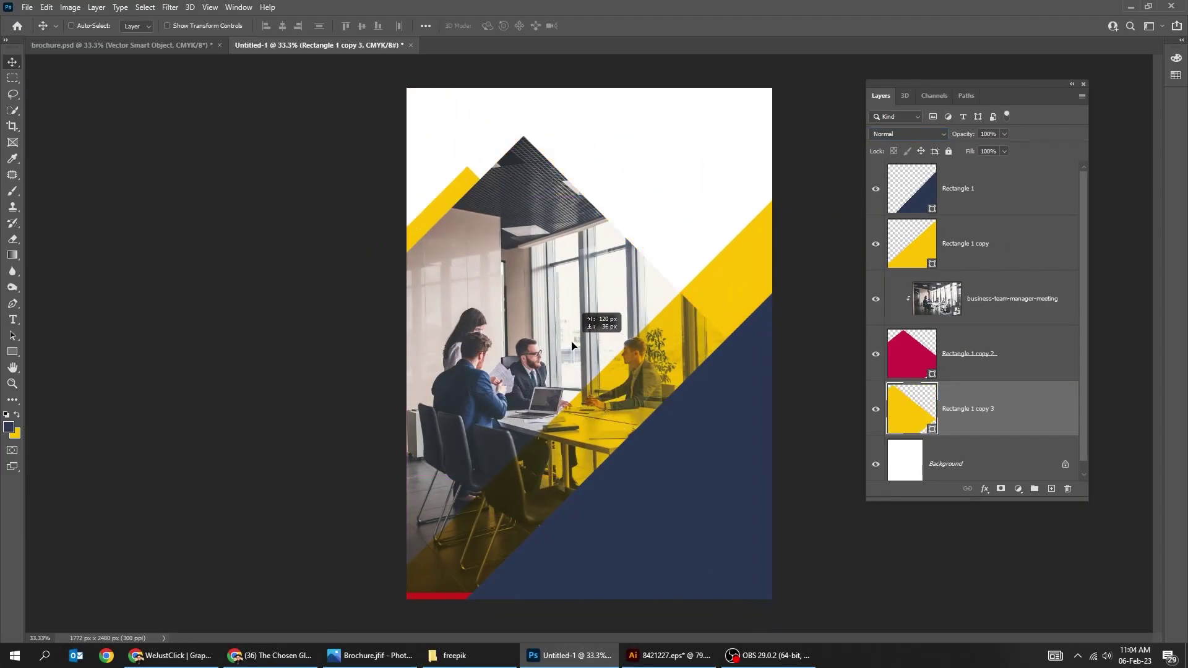
pyautogui.click(1004, 306)
pyautogui.moveTo(502, 461); pyautogui.dragTo(490, 481)
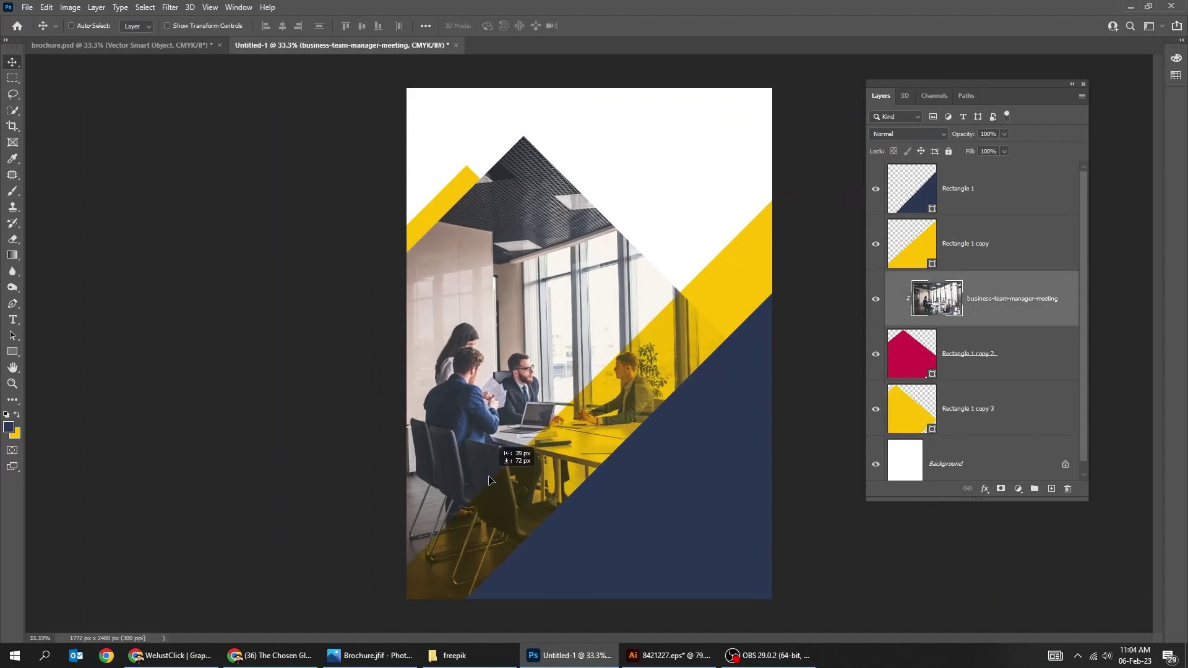
# Step: Show the Character panel and add white BROCHURE text on the navy area
pyautogui.press('t')
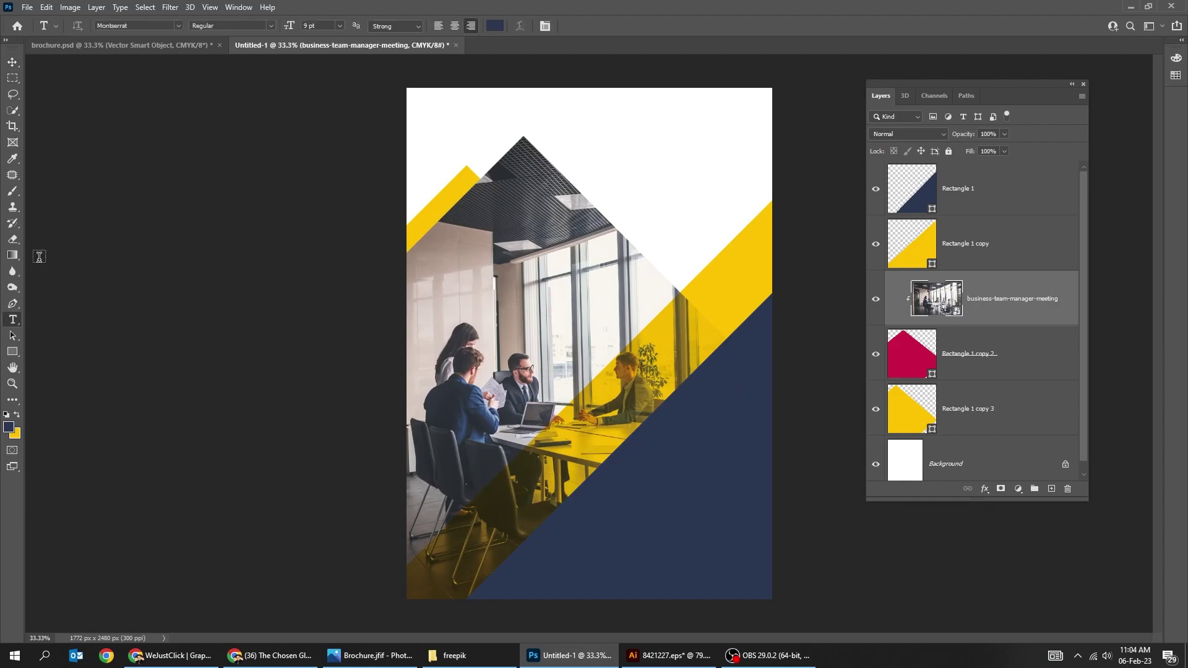
pyautogui.click(232, 7)
pyautogui.click(279, 149)
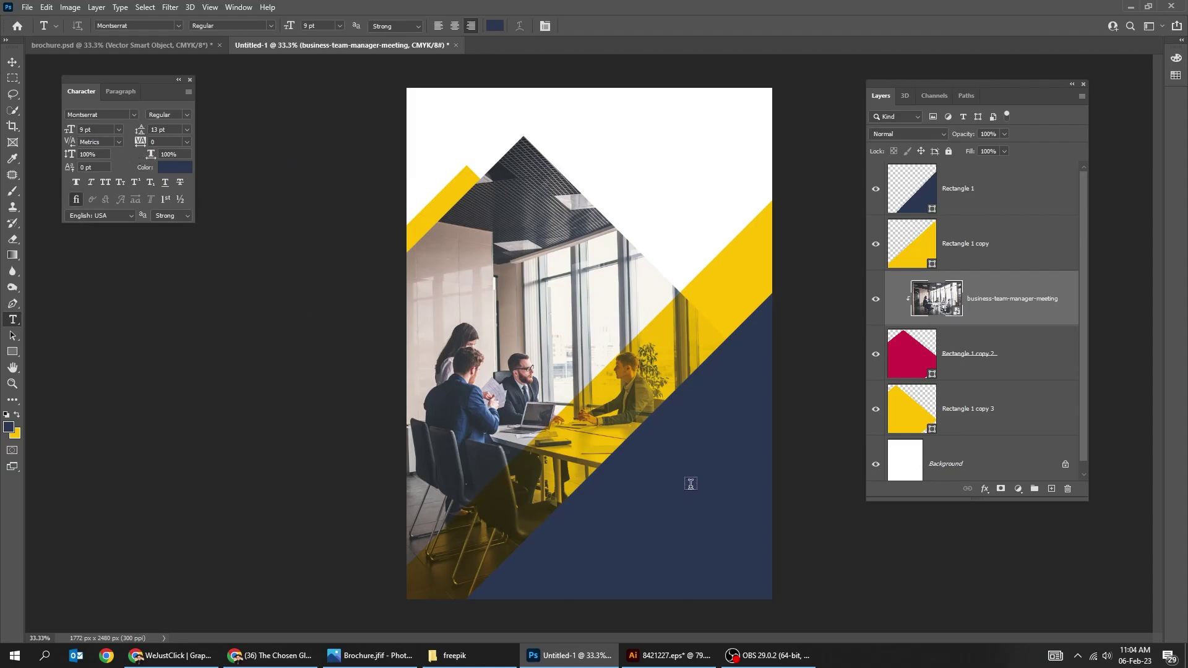
pyautogui.click(641, 481)
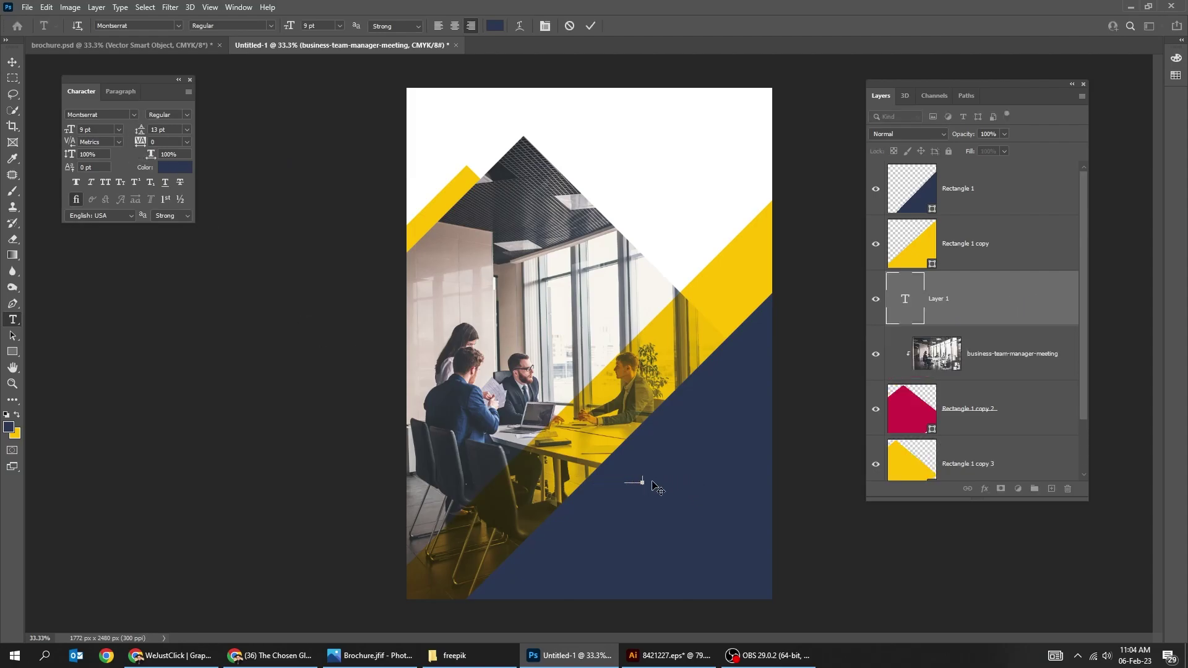
pyautogui.hotkey('ctrl', 'Return')
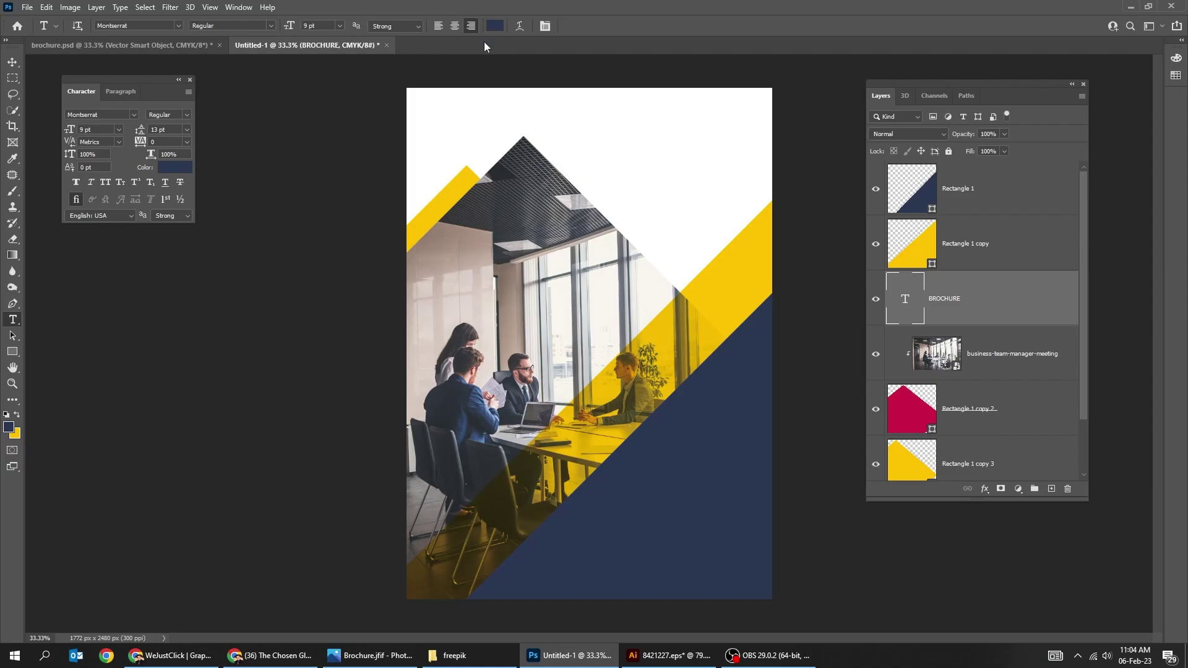
pyautogui.click(495, 24)
pyautogui.click(919, 236)
# Step: Move the BROCHURE layer to the top of the stack and scale it to about 230%
pyautogui.moveTo(997, 306); pyautogui.dragTo(998, 171)
pyautogui.hotkey('ctrl', 't')
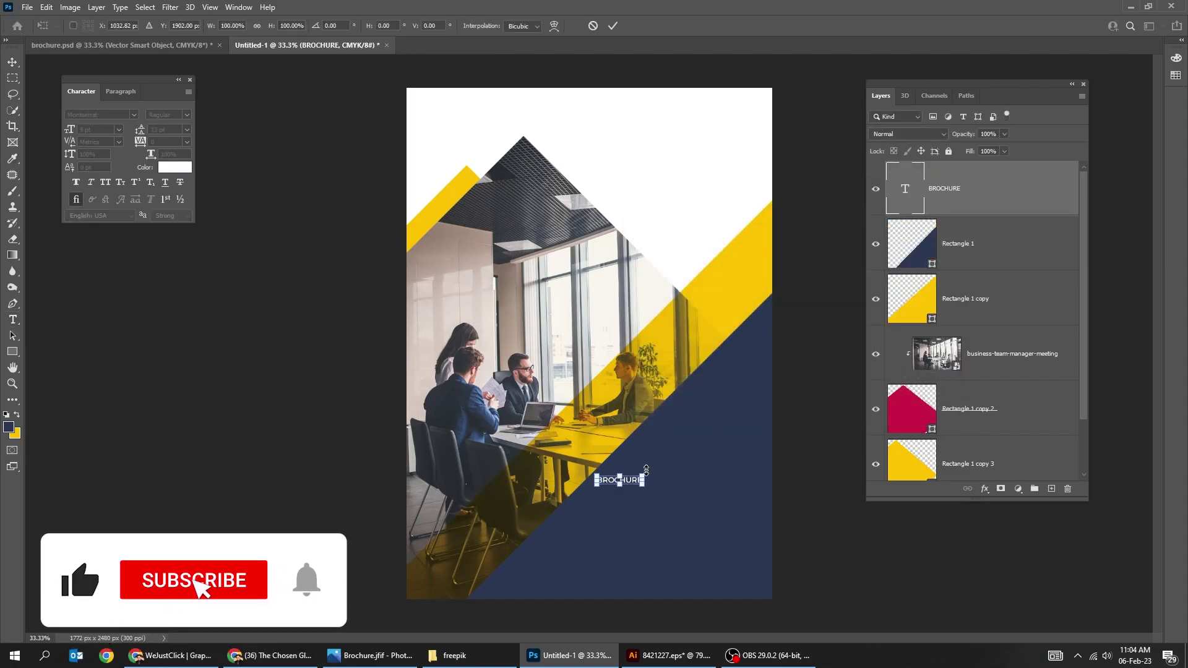
pyautogui.moveTo(642, 476); pyautogui.dragTo(665, 456)
pyautogui.press('Return')
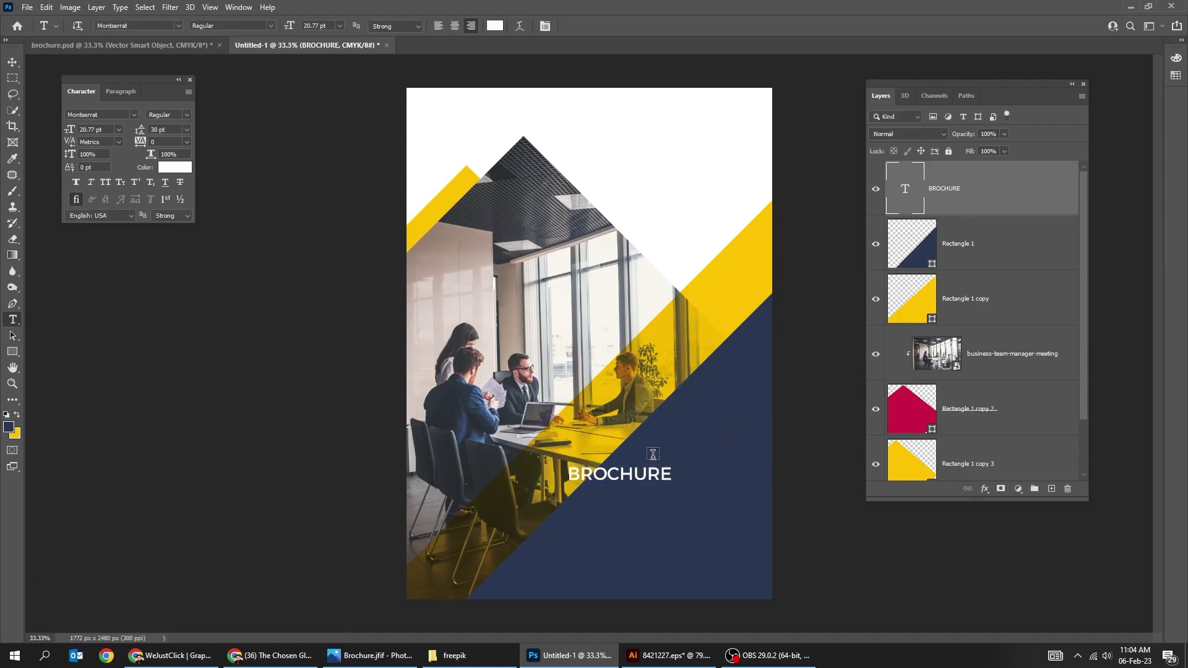
pyautogui.press('v')
pyautogui.press('t')
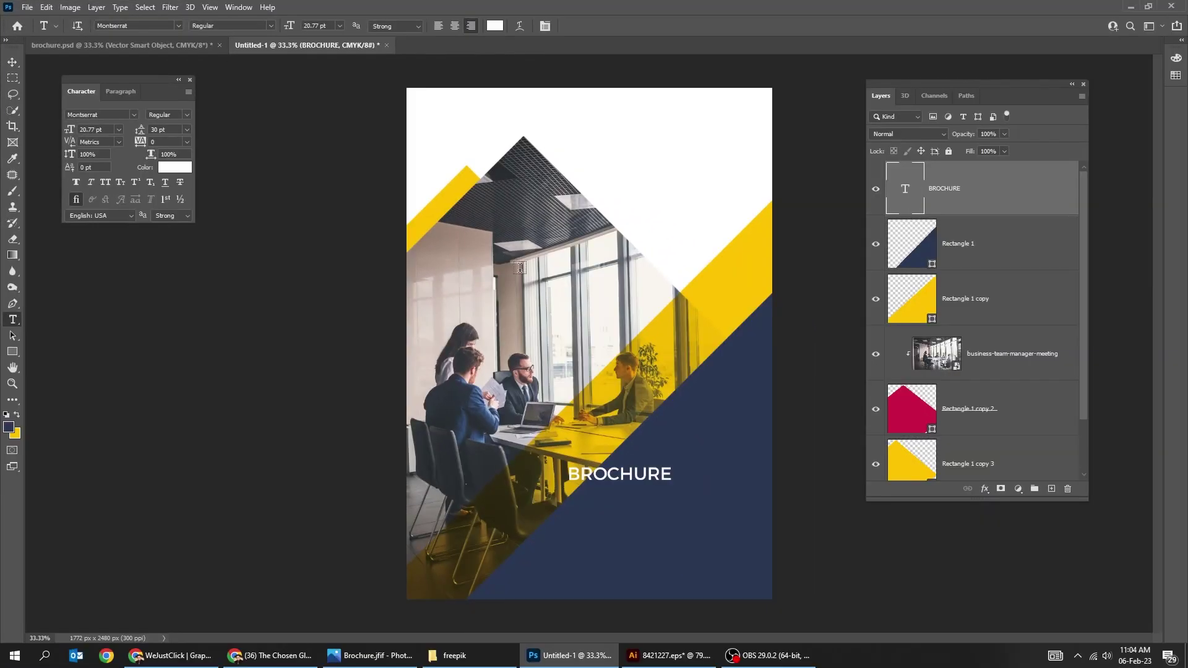
pyautogui.press('v')
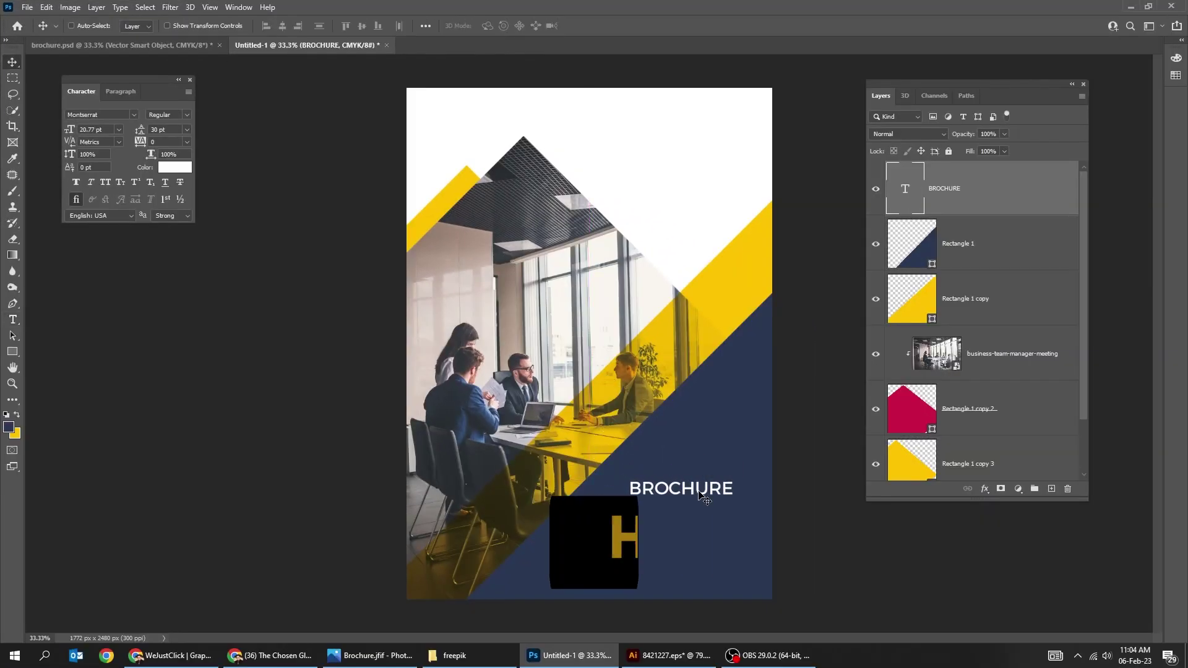
# Step: Duplicate the heading below itself as a yellow TEMPLATE line scaled to about 85%
pyautogui.keyDown('alt'); pyautogui.moveTo(704, 499); pyautogui.dragTo(703, 548); pyautogui.keyUp('alt')
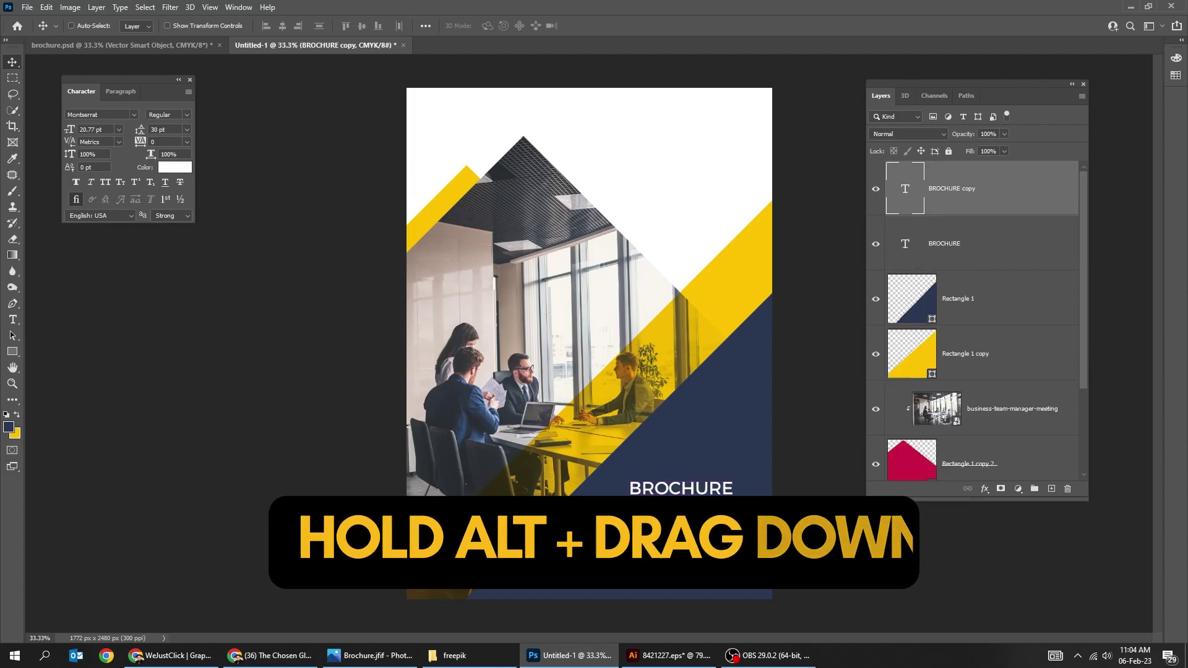
pyautogui.doubleClick(695, 502)
pyautogui.write('TEMPLATE')
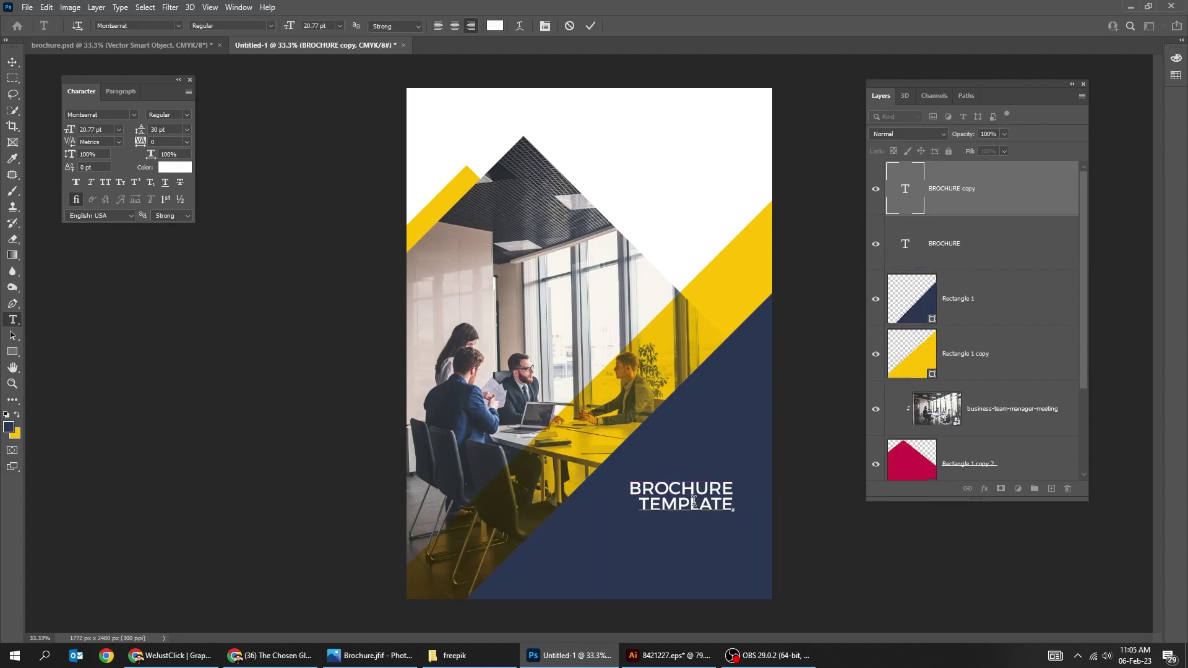
pyautogui.click(186, 170)
pyautogui.click(425, 215)
pyautogui.click(914, 214)
pyautogui.scroll(1, 701, 492)
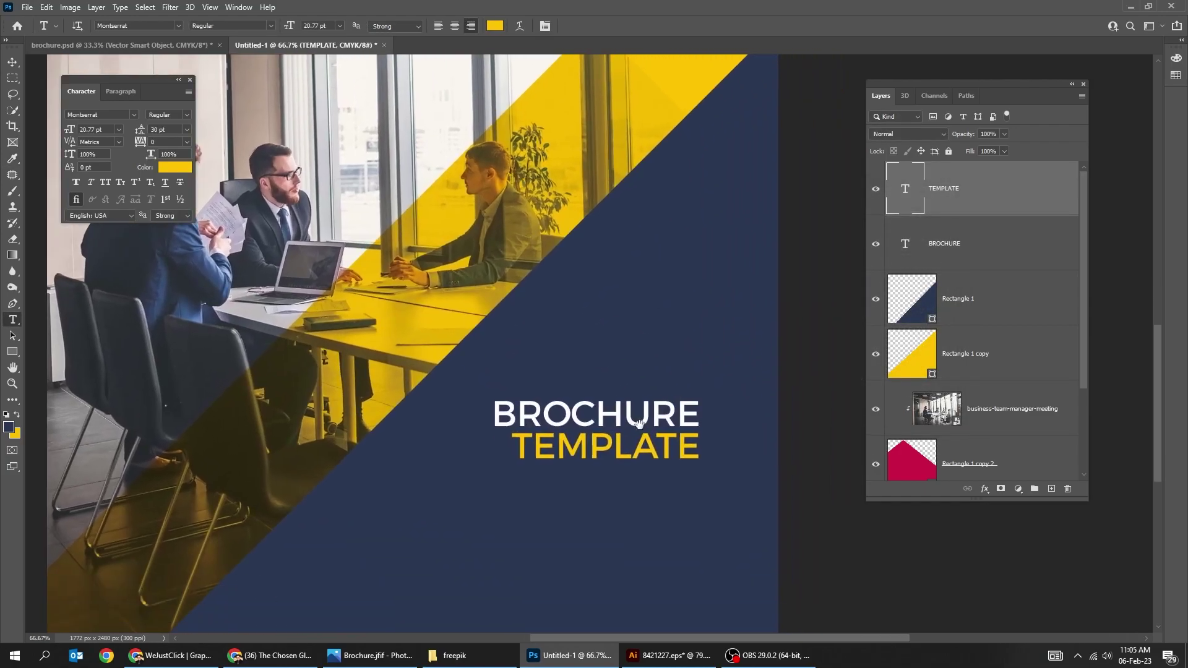
pyautogui.hotkey('ctrl', 't')
pyautogui.moveTo(510, 429); pyautogui.dragTo(538, 436)
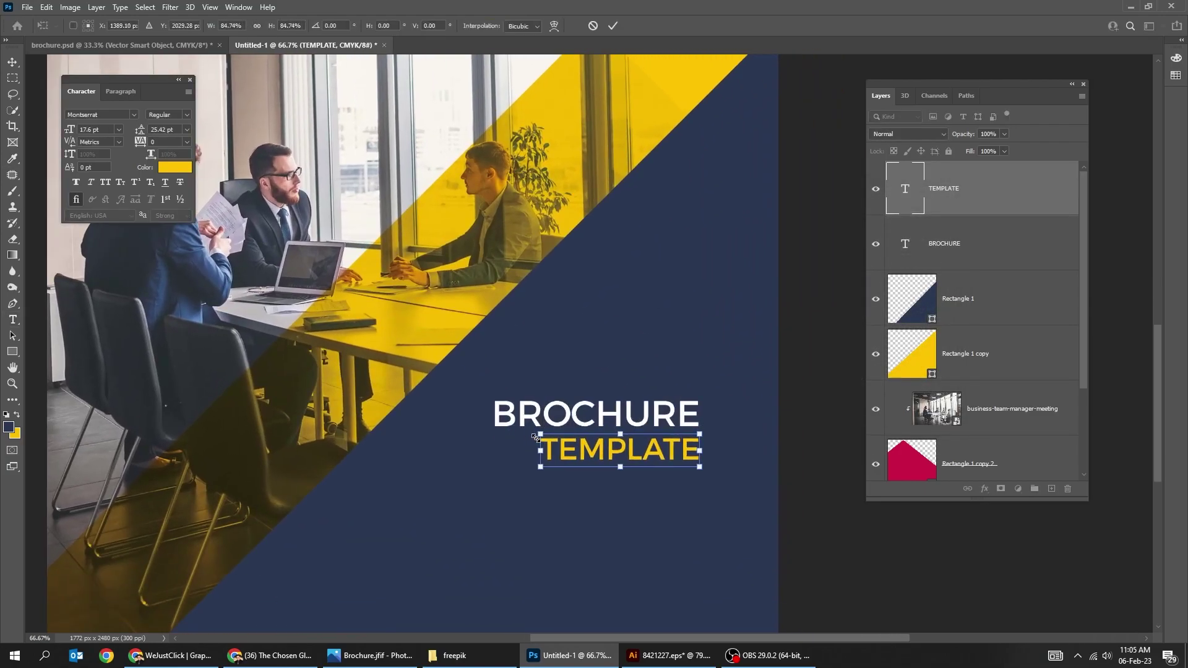
pyautogui.press('Return')
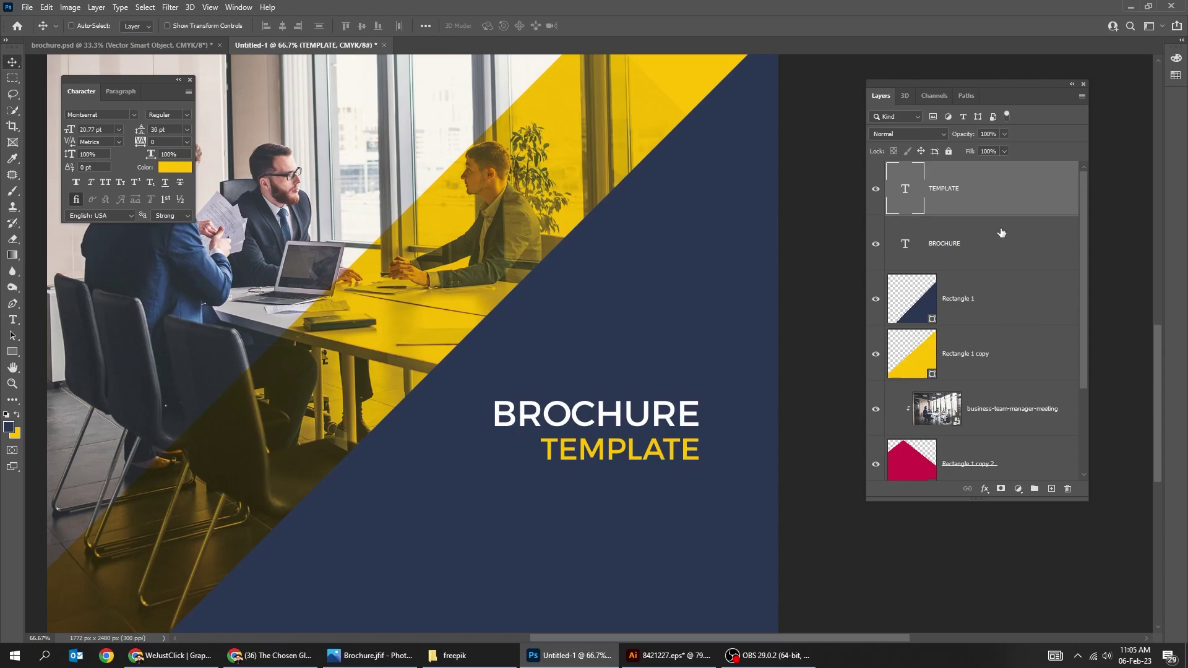
# Step: Make BROCHURE Semi Bold and move both heading lines right and down together
pyautogui.click(1002, 232)
pyautogui.click(168, 114)
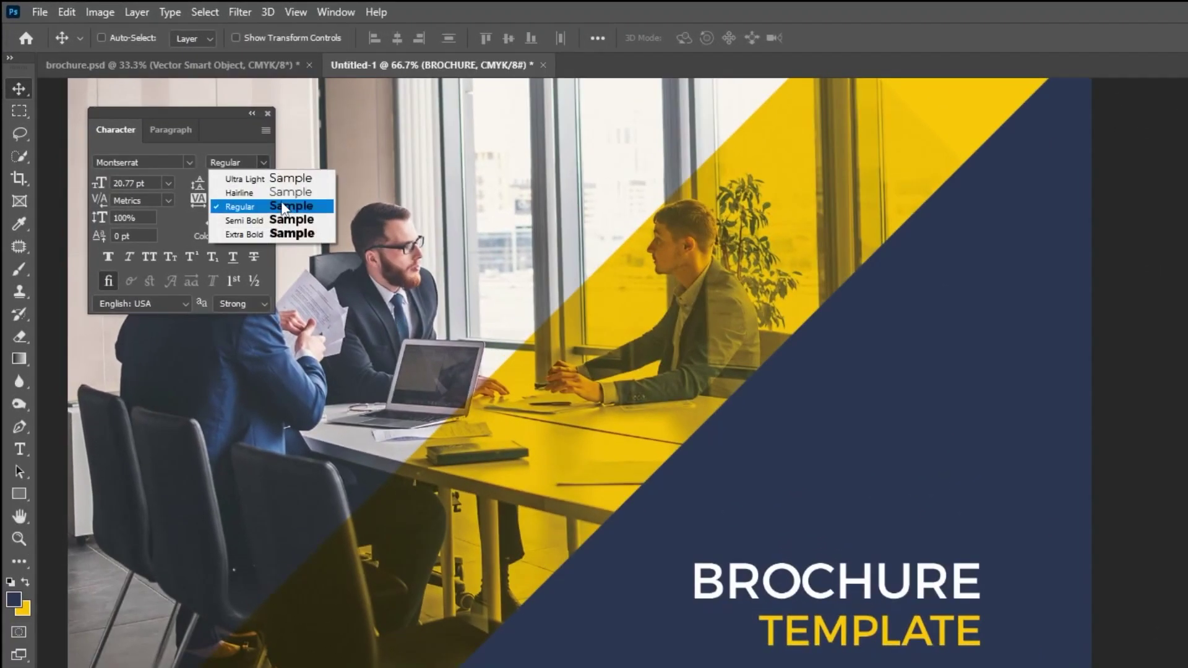
pyautogui.click(288, 221)
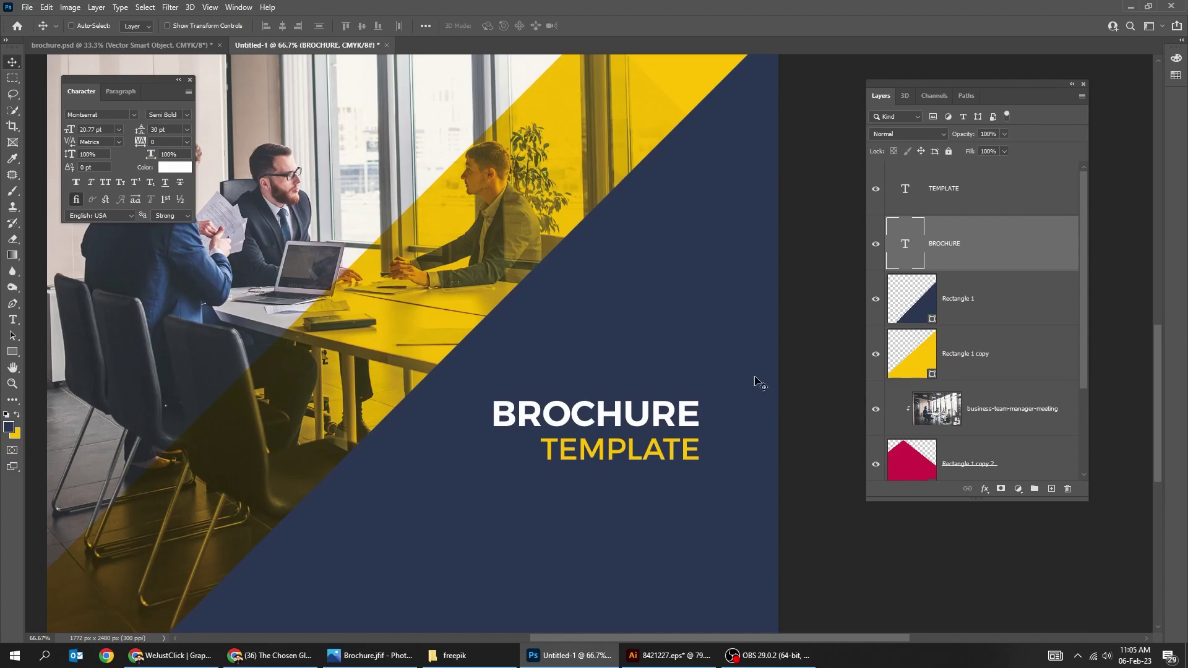
pyautogui.keyDown('shift'); pyautogui.click(973, 192); pyautogui.keyUp('shift')
pyautogui.moveTo(685, 430); pyautogui.dragTo(692, 456)
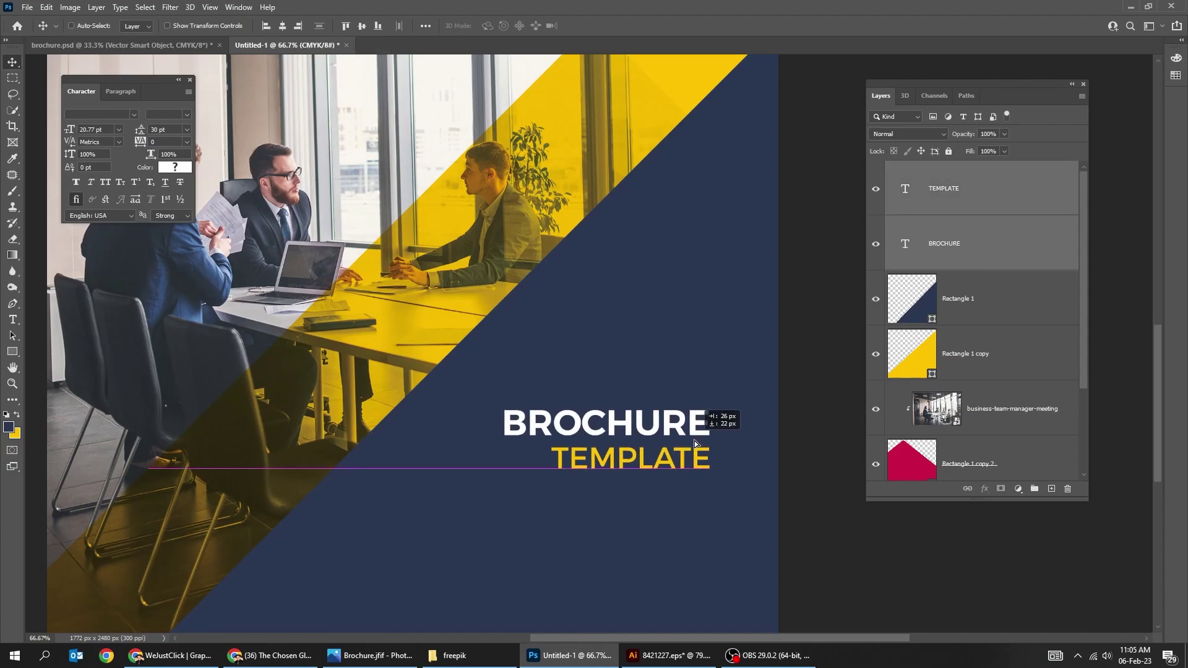
pyautogui.scroll(-3, 692, 459)
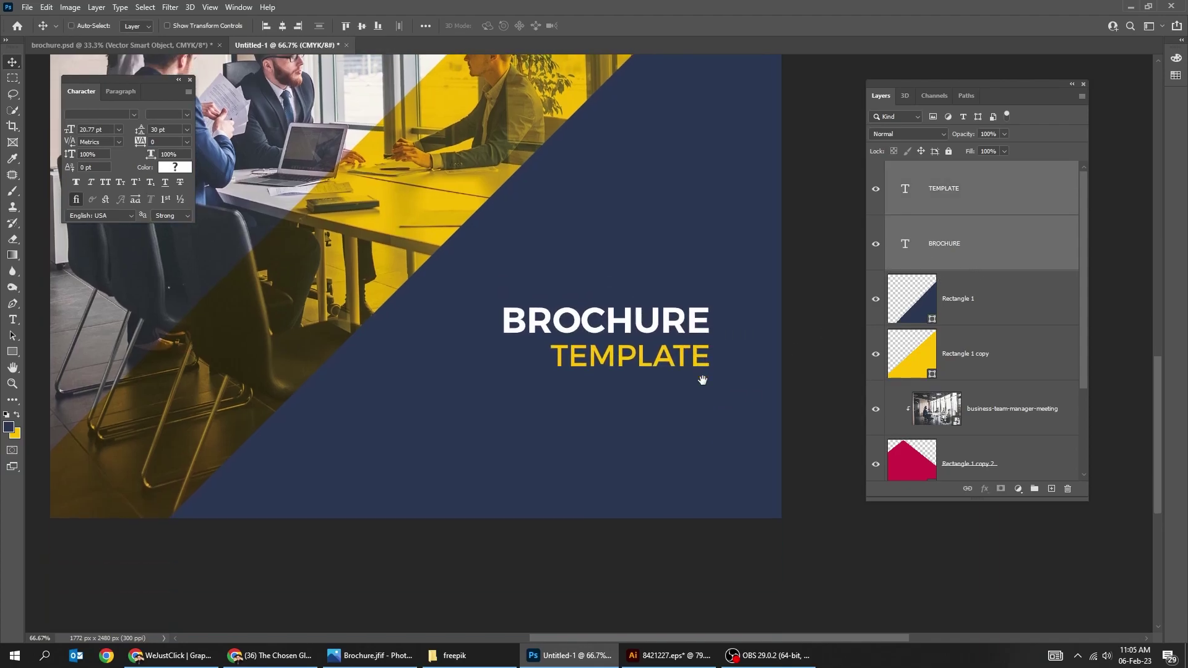
pyautogui.moveTo(700, 380); pyautogui.dragTo(711, 342)
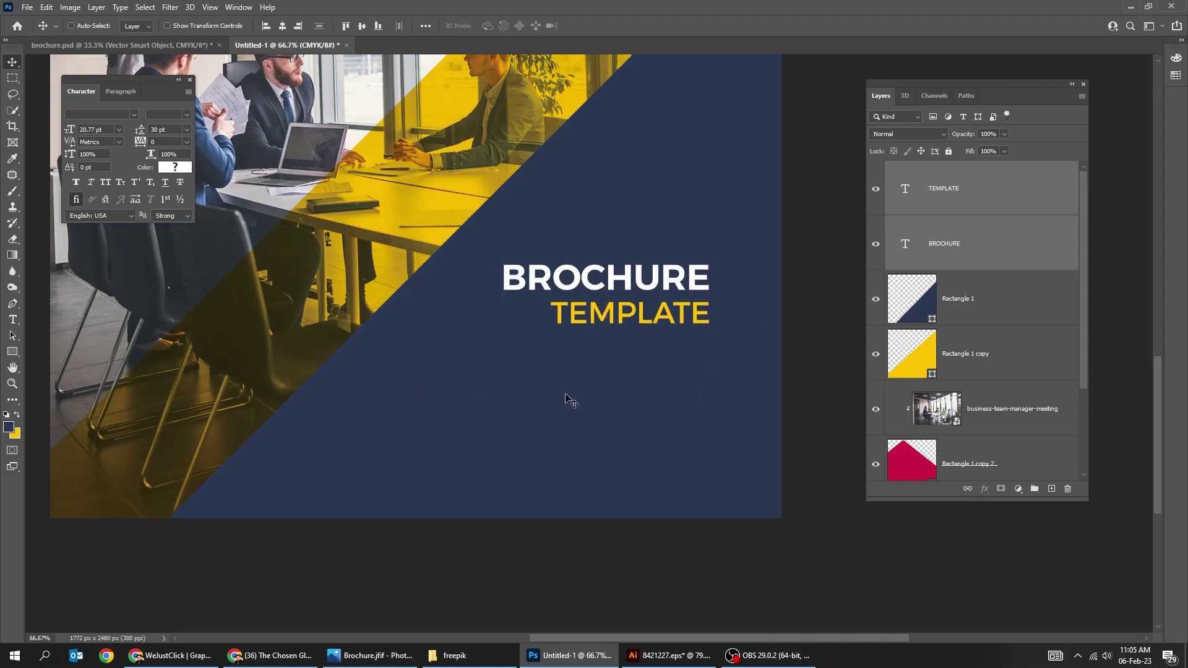
# Step: Draw a paragraph text box below the heading set in Montserrat Regular
pyautogui.press('t')
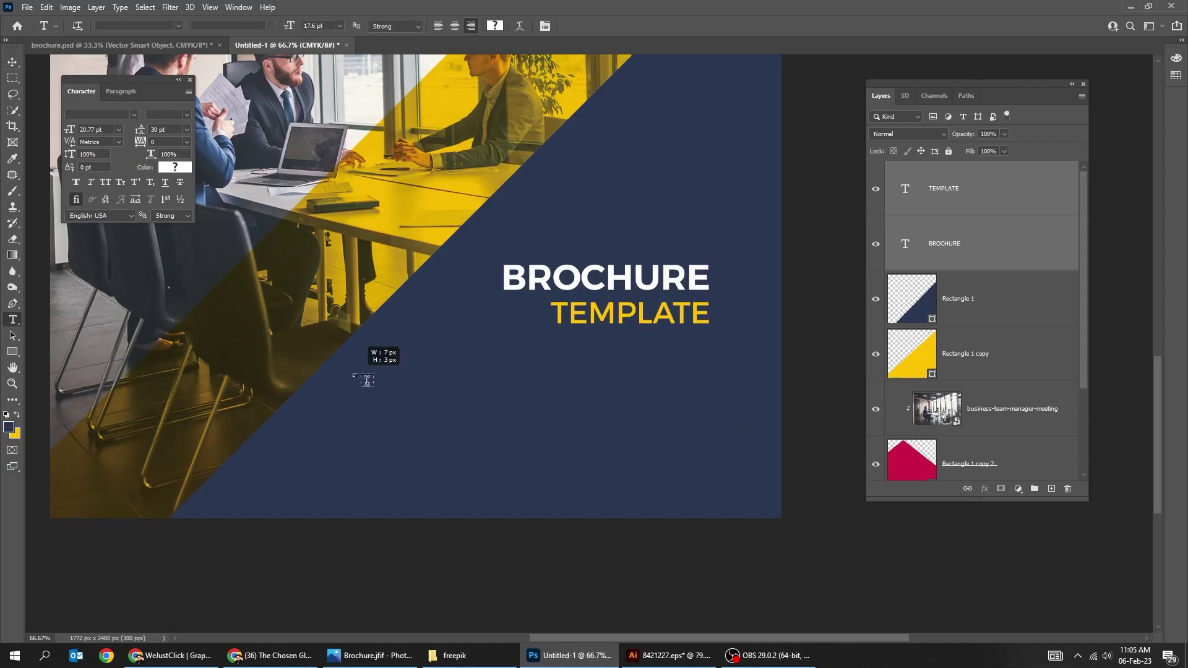
pyautogui.moveTo(387, 394); pyautogui.dragTo(709, 460)
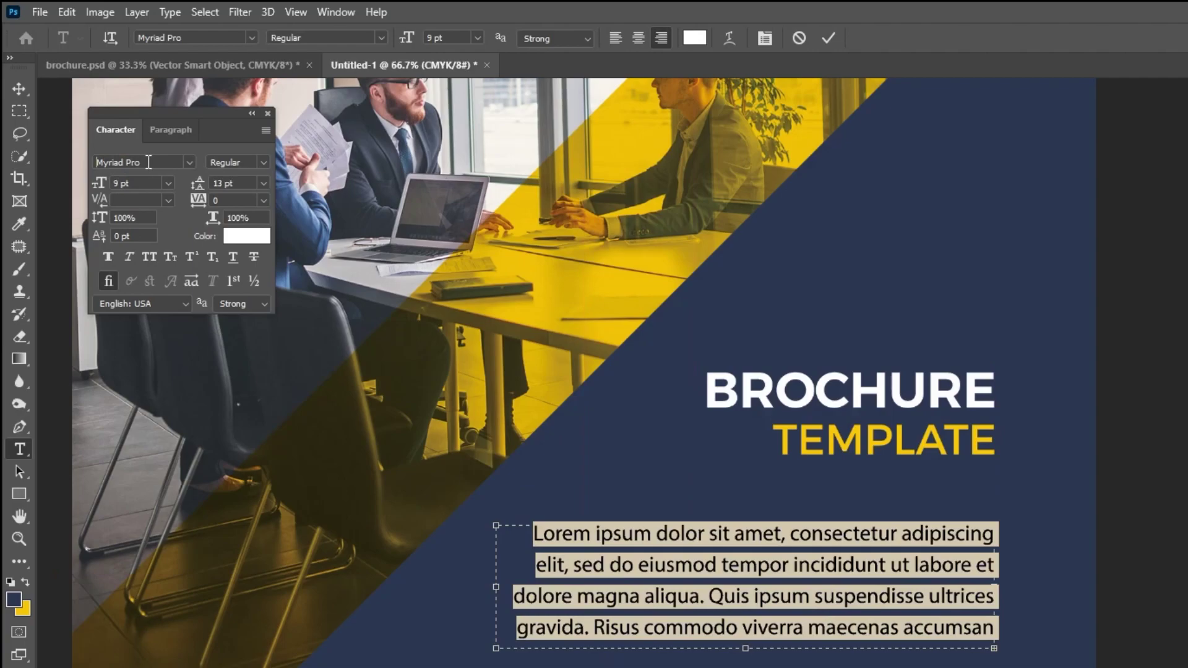
pyautogui.click(148, 162)
pyautogui.write('MONTSE')
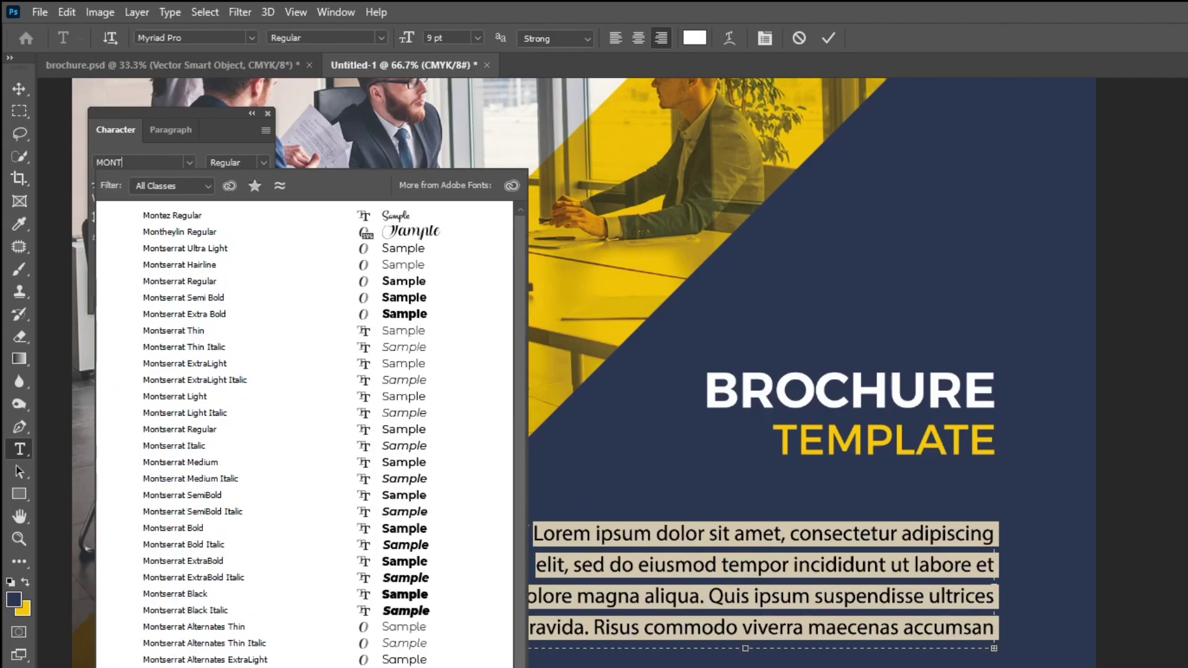
pyautogui.write('R')
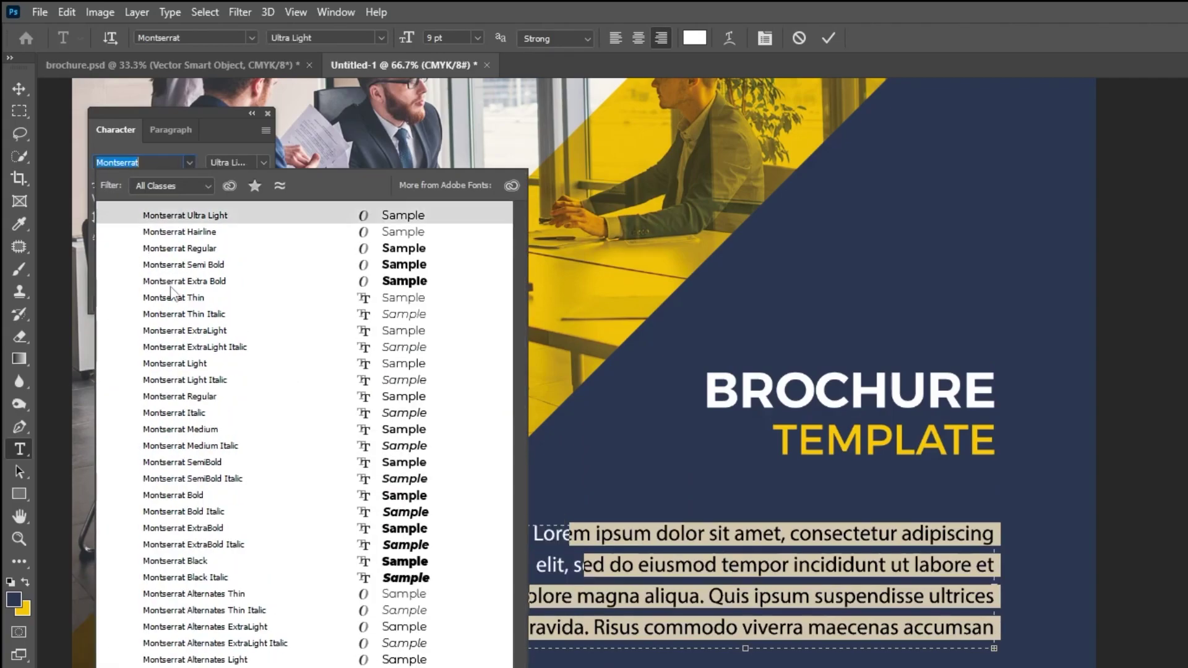
pyautogui.click(233, 397)
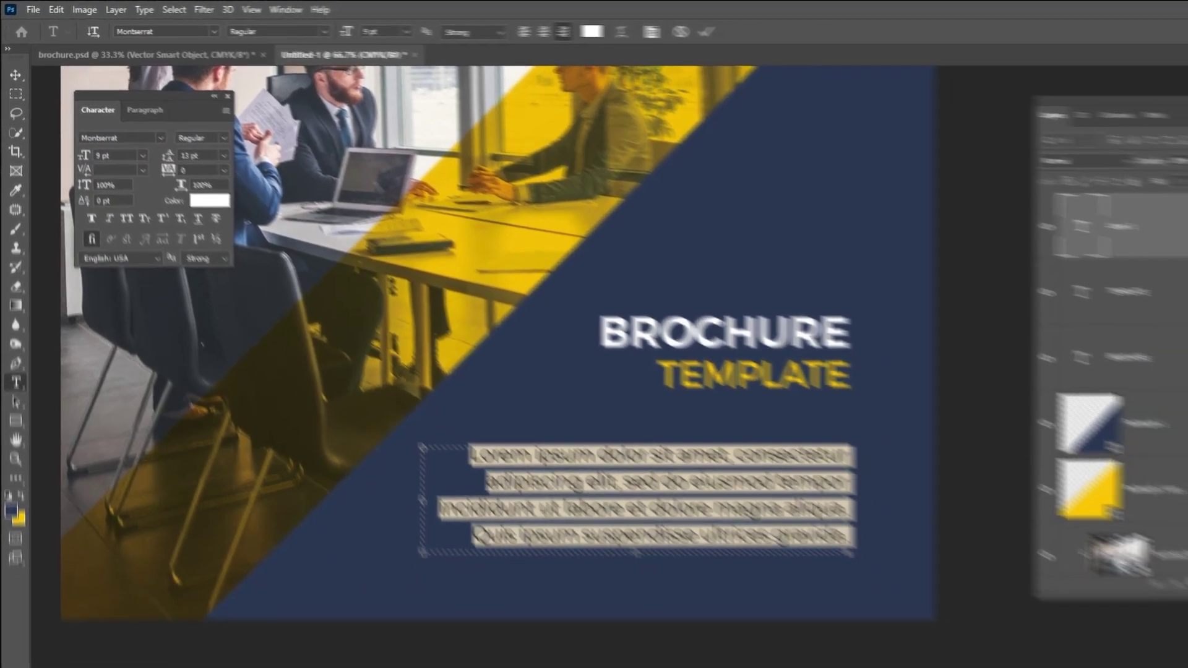
# Step: Edit the placeholder paragraph by replacing its ending and deleting the final sentence, then commit
pyautogui.click(531, 429)
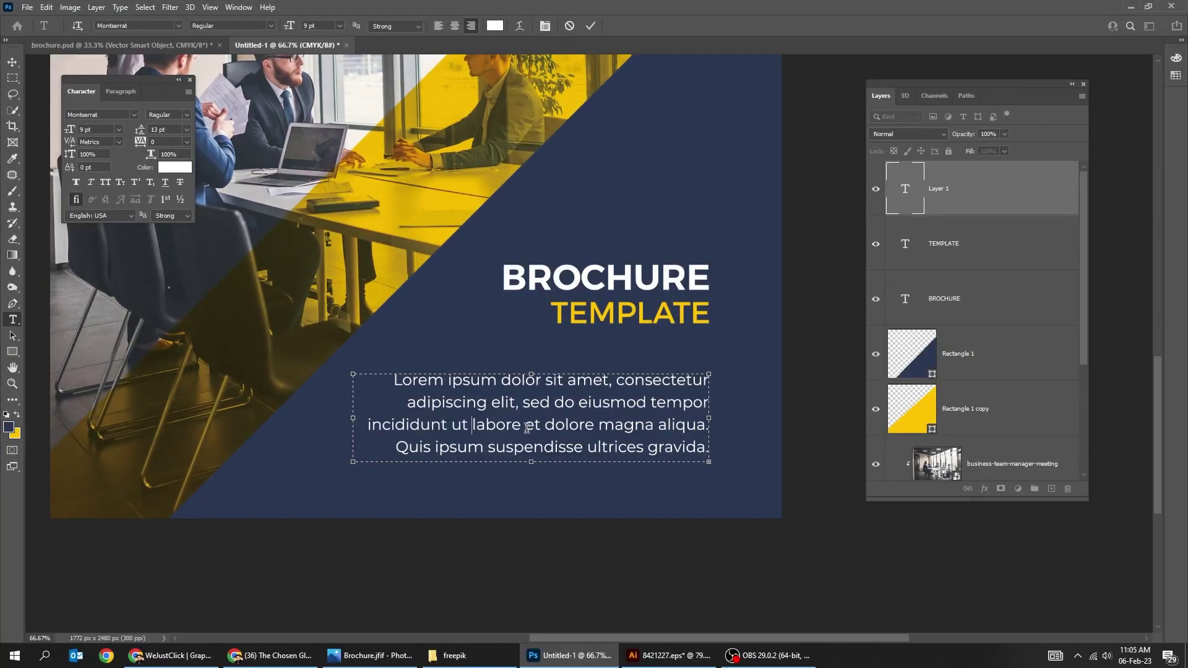
pyautogui.moveTo(527, 428); pyautogui.dragTo(733, 472)
pyautogui.write('Risus commodo viverra maecenas accumsan lacus vel facilisis.')
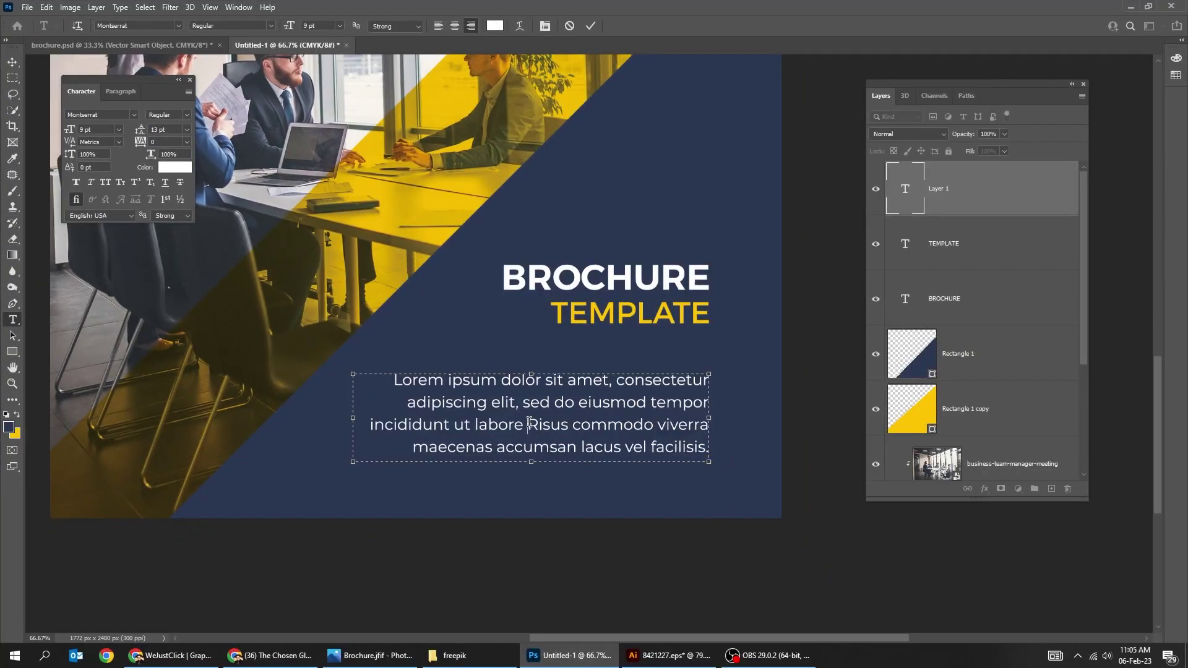
pyautogui.moveTo(529, 425); pyautogui.dragTo(708, 461)
pyautogui.press('BackSpace')
pyautogui.hotkey('ctrl', 'Return')
pyautogui.press('v')
pyautogui.hotkey('ctrl', '-')
pyautogui.hotkey('ctrl', '-')
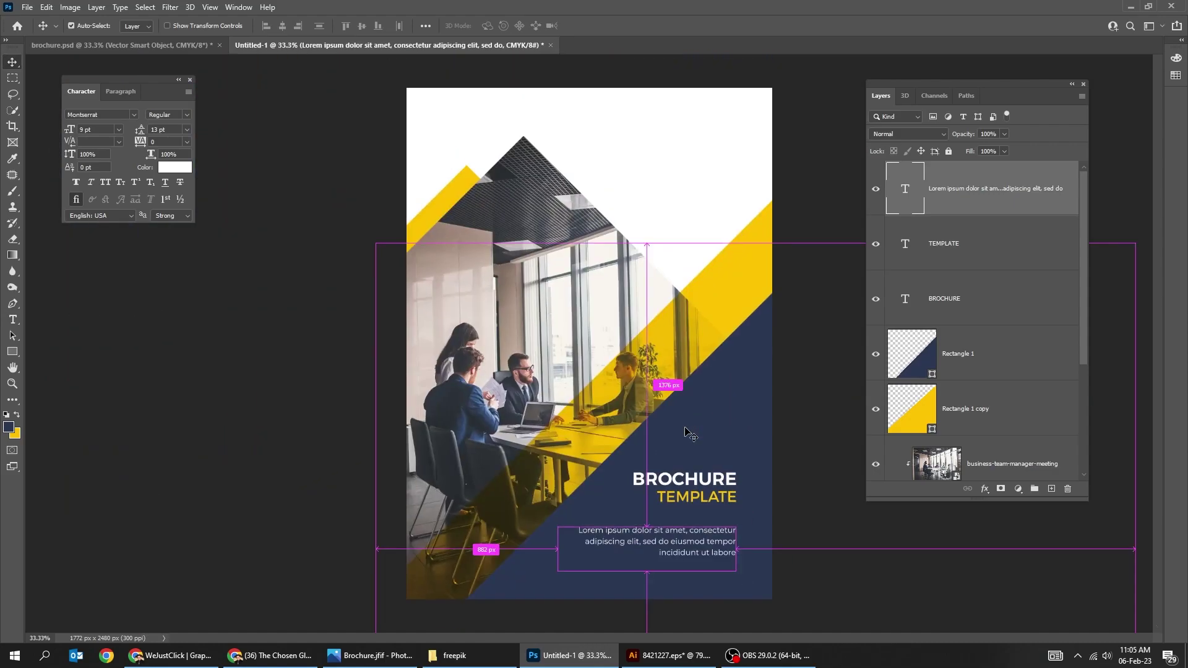
# Step: Copy the Energy logo's paths from the Illustrator file
pyautogui.click(679, 657)
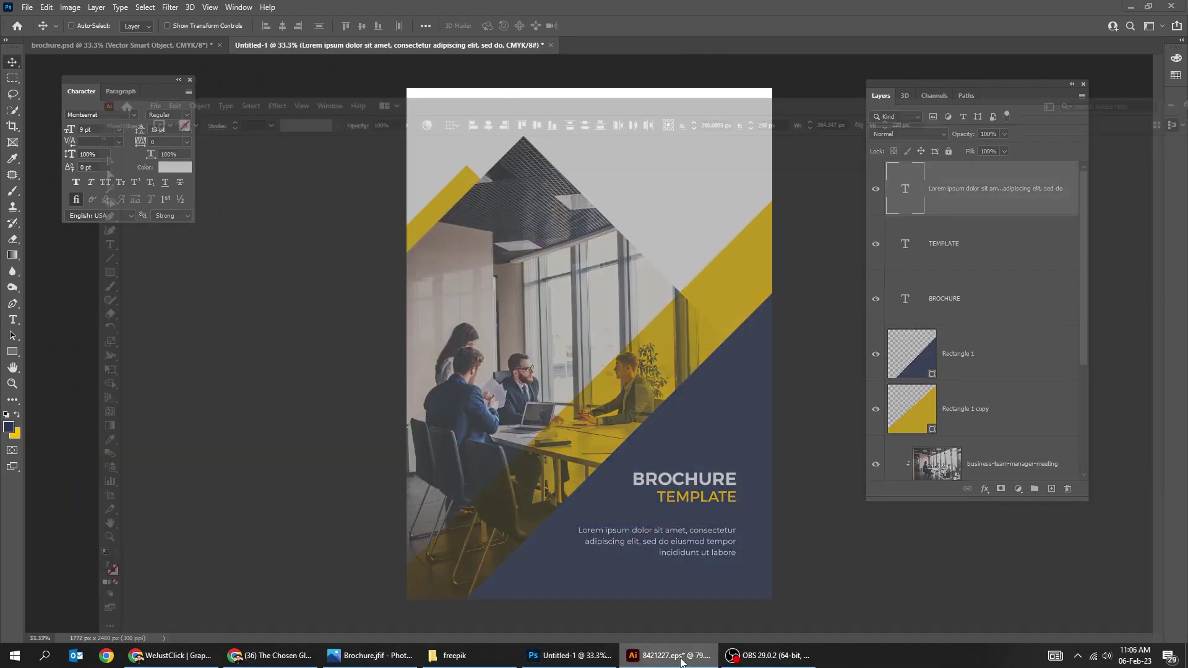
pyautogui.press('a')
pyautogui.press('v')
pyautogui.hotkey('alt', 'Tab')
# Step: Paste the logo as a Smart Object, shrink it, and place it top right
pyautogui.hotkey('ctrl', 'v')
pyautogui.click(642, 186)
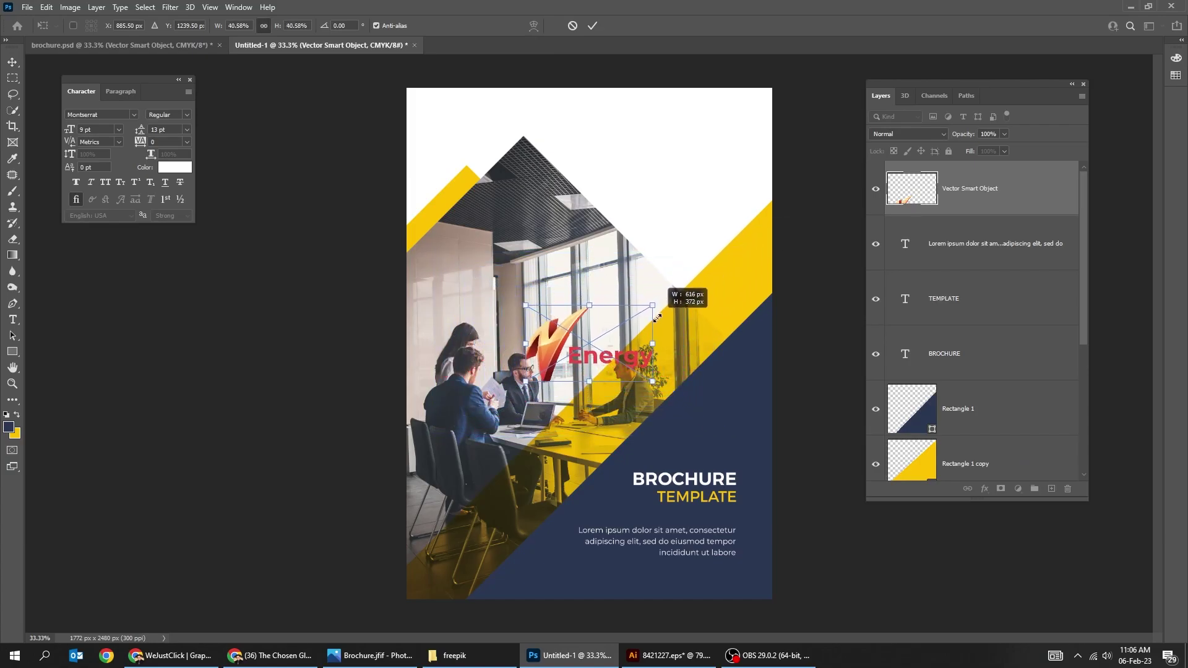
pyautogui.moveTo(744, 248); pyautogui.dragTo(703, 306)
pyautogui.moveTo(669, 362)
pyautogui.mouseDown()
pyautogui.moveTo(727, 466)
pyautogui.moveTo(649, 147)
pyautogui.mouseUp()
pyautogui.press('Return')
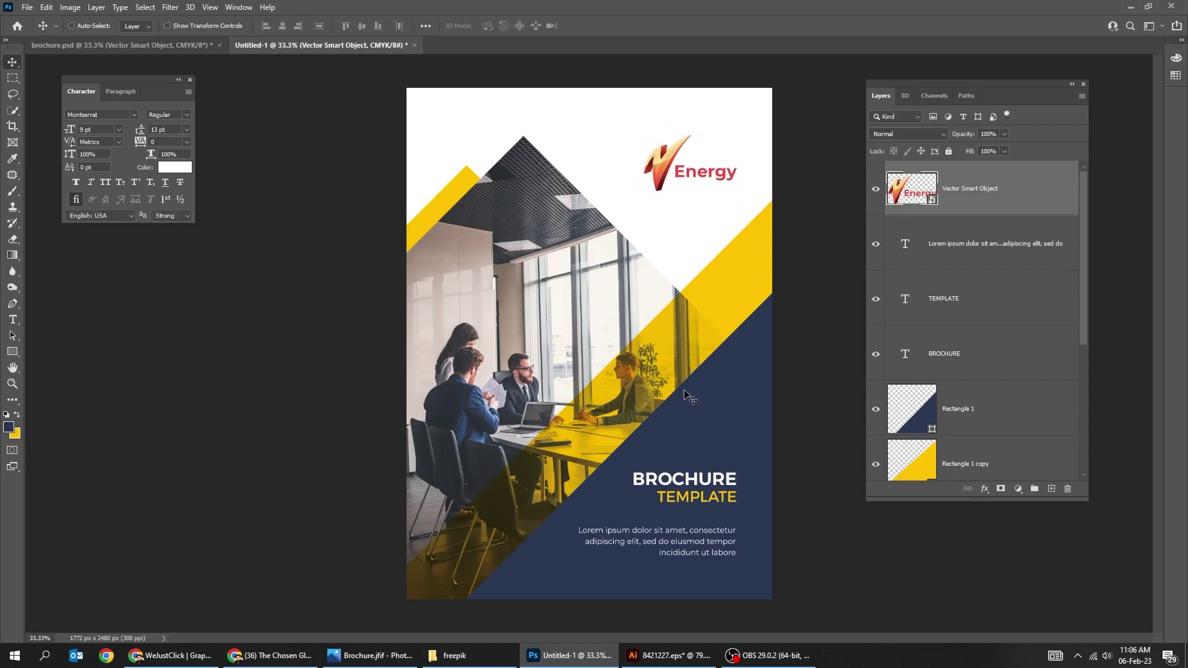
# Step: Zoom in, hide all panels and toolbars, and pan to frame the finished cover
pyautogui.hotkey('ctrl', '+')
pyautogui.press('Tab')
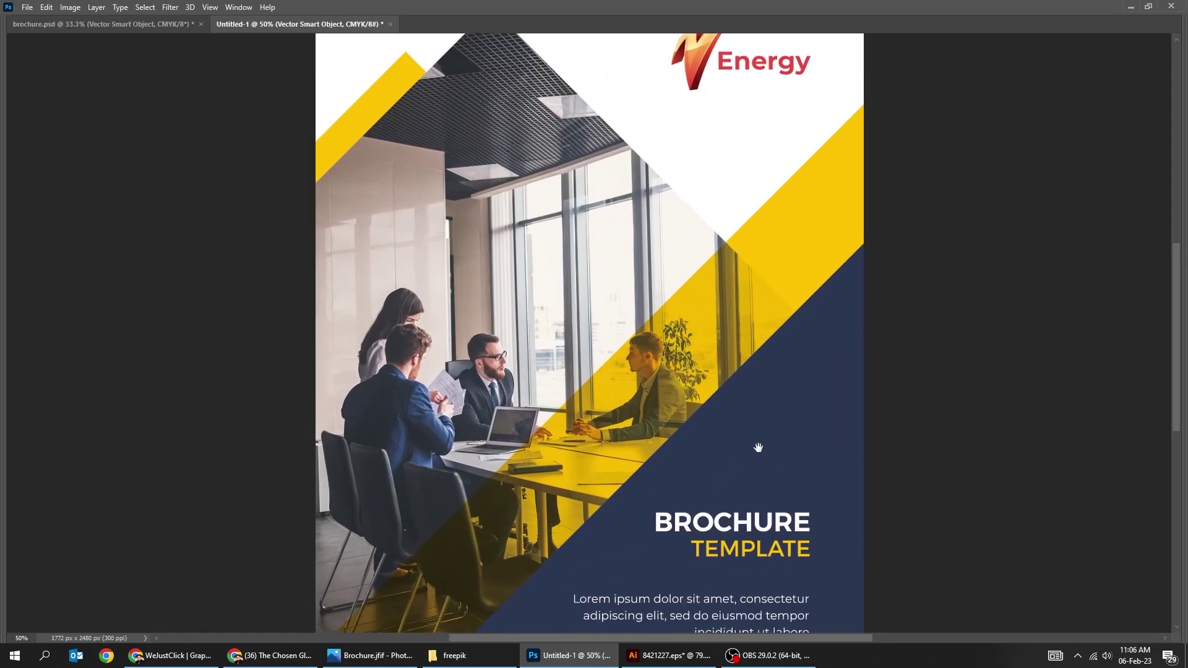
pyautogui.moveTo(756, 439); pyautogui.dragTo(734, 419)
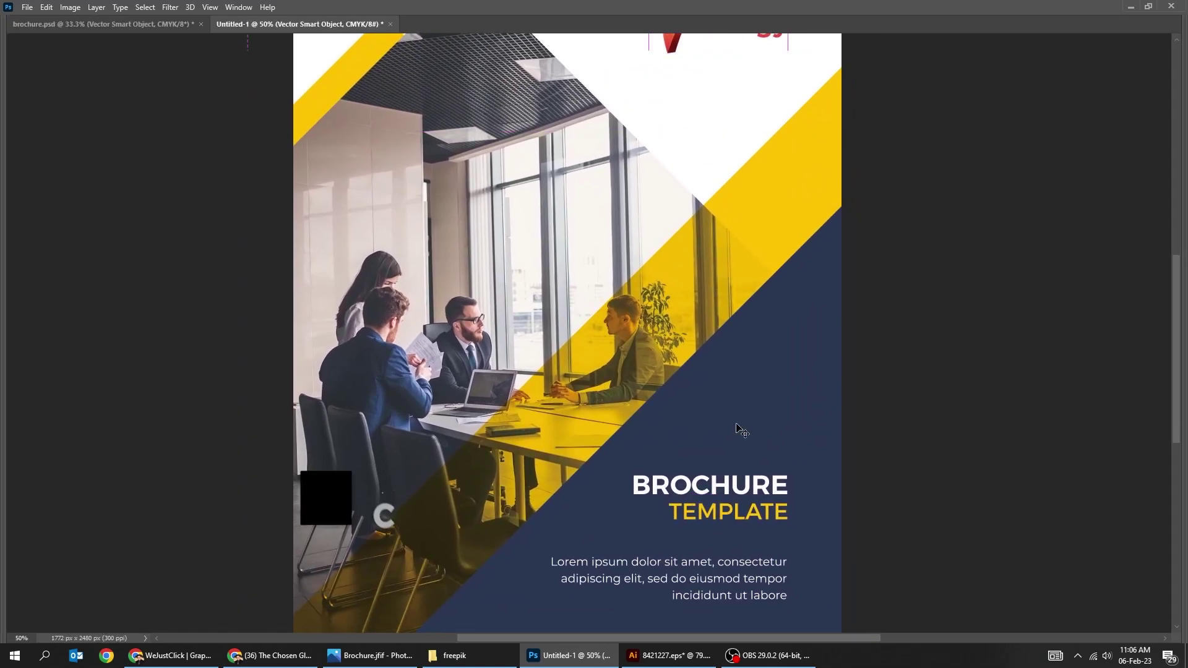